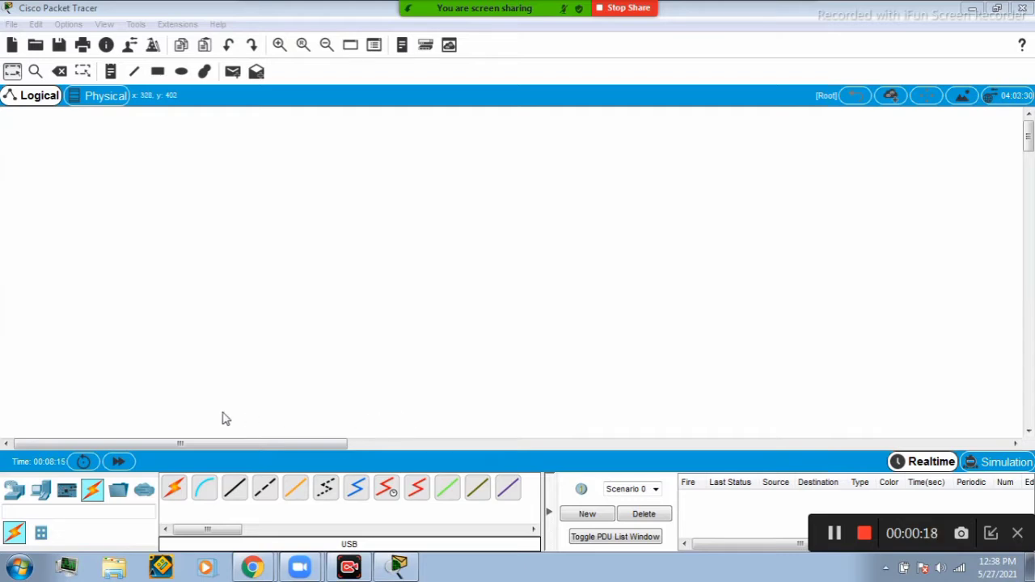
Place a 2960 switch in the middle of the workspace.
click(13, 494)
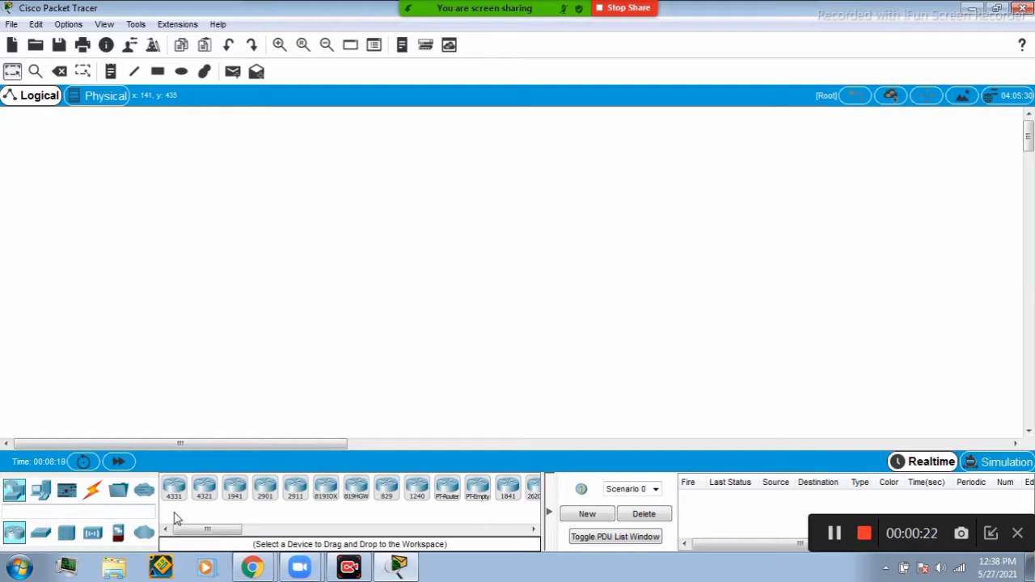
click(42, 536)
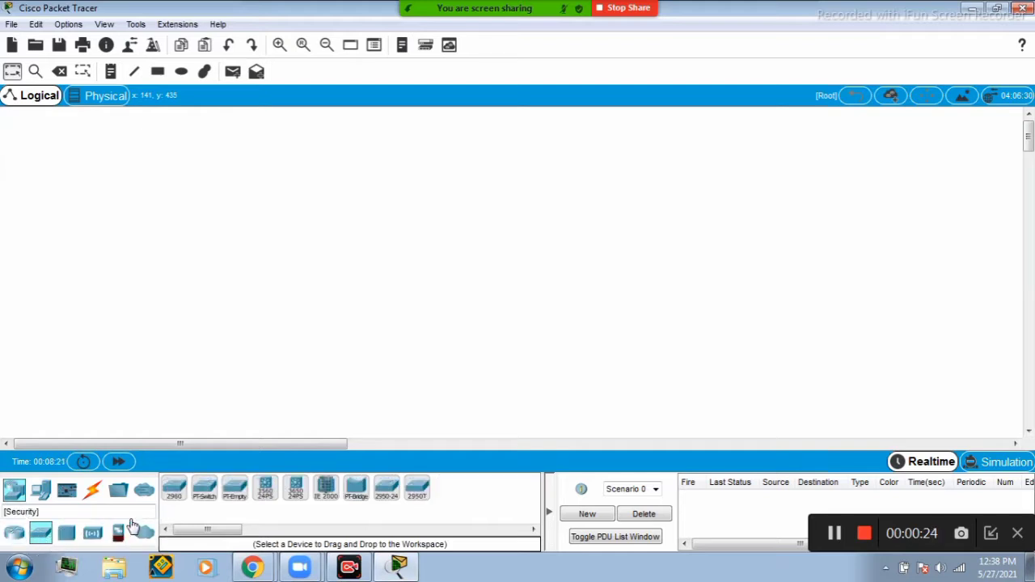
click(180, 494)
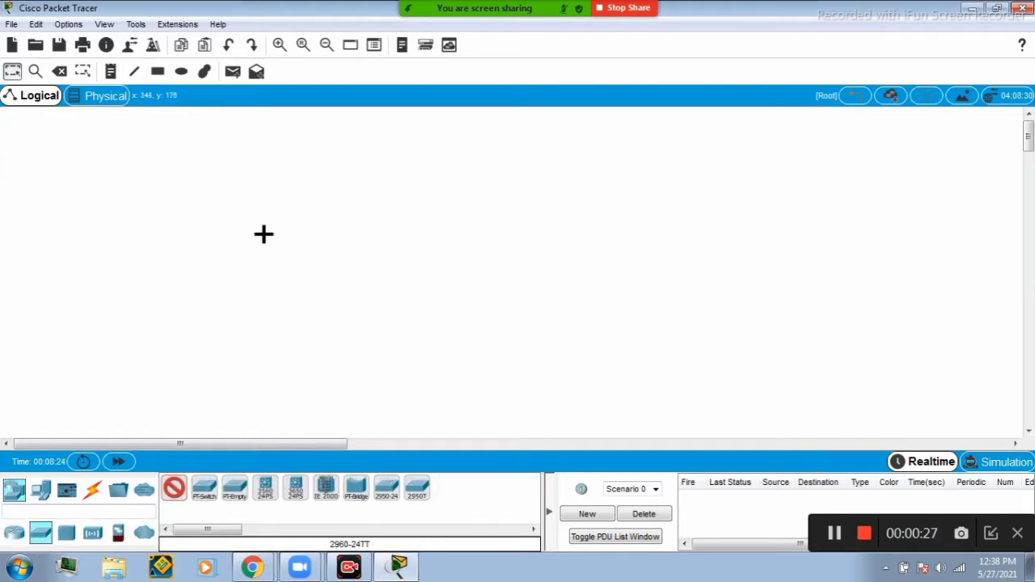
click(466, 259)
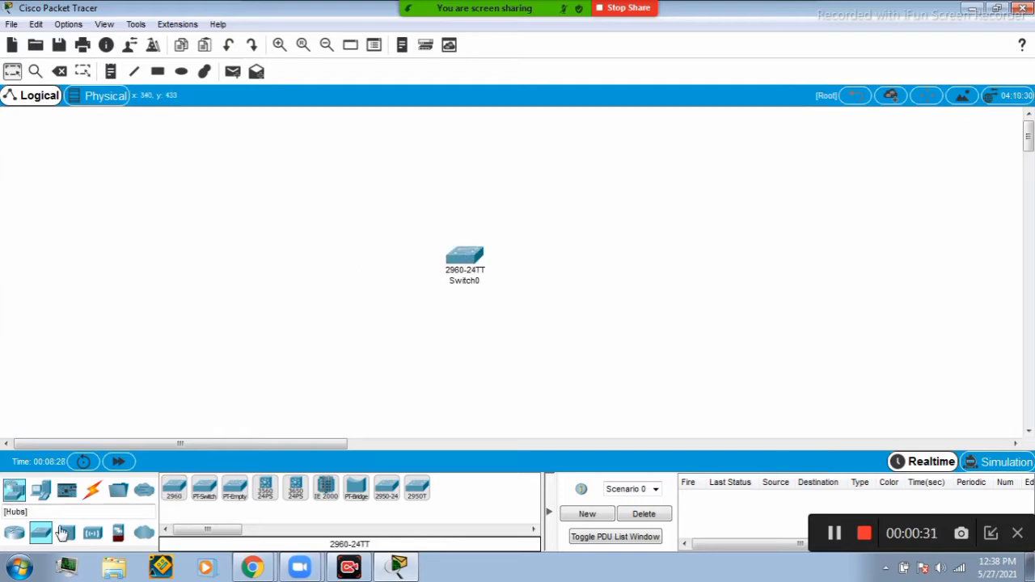
Add two generic PCs above the switch and a server to its right.
click(49, 491)
click(174, 488)
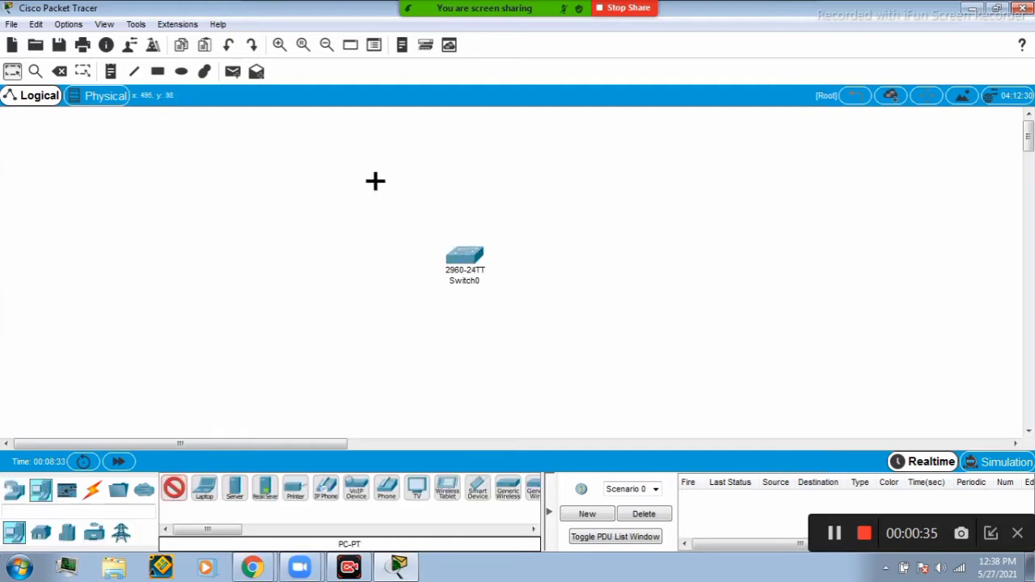
click(374, 182)
click(174, 488)
click(552, 180)
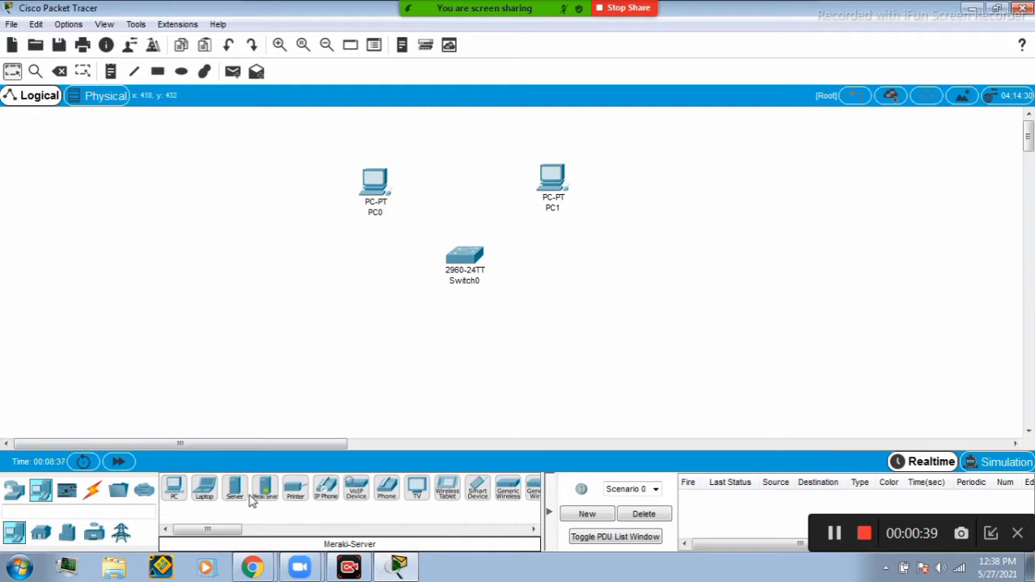
click(234, 487)
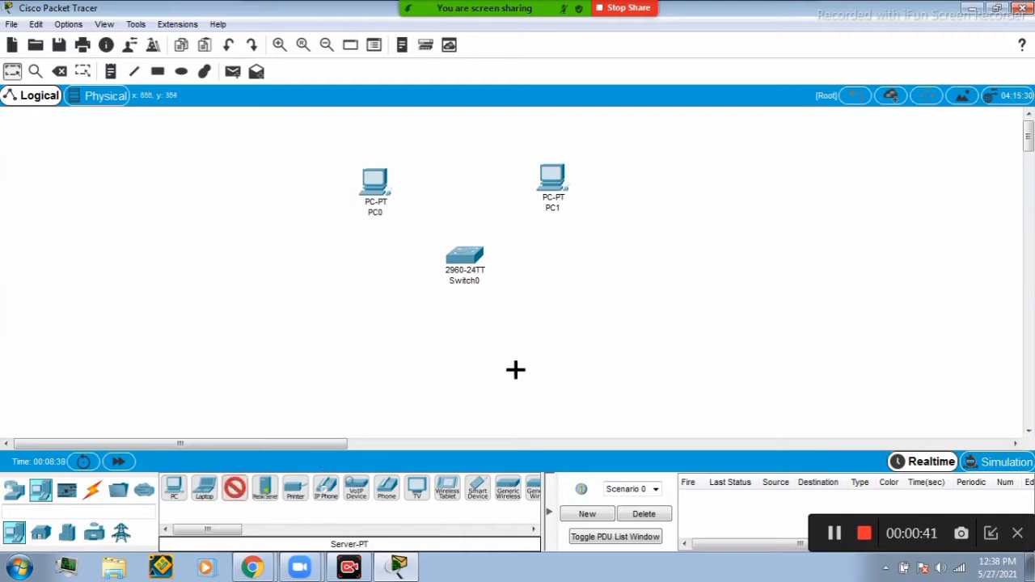
click(662, 269)
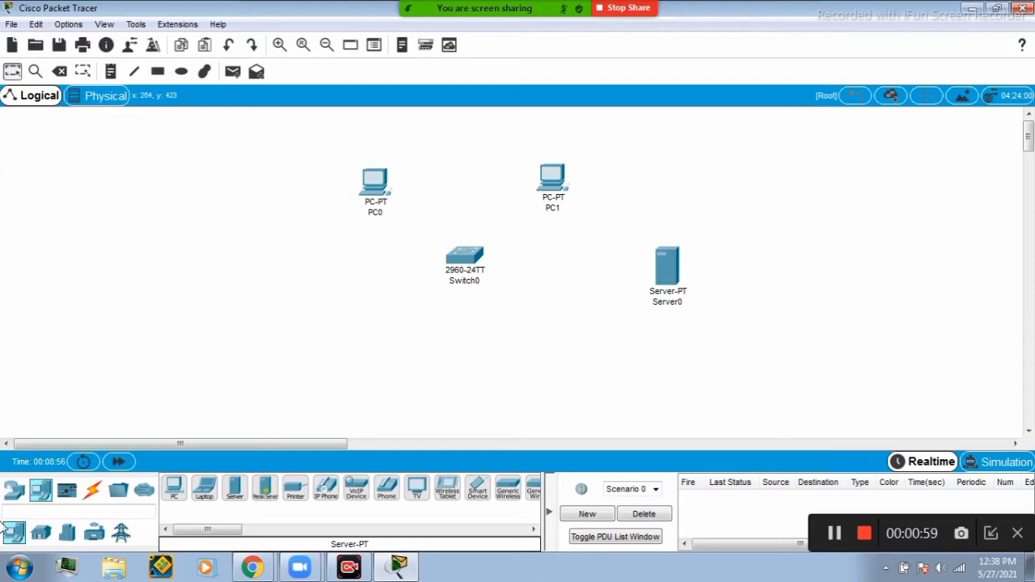
Connect PC0 to the switch's FastEthernet0/1 port with a copper straight-through cable.
click(92, 490)
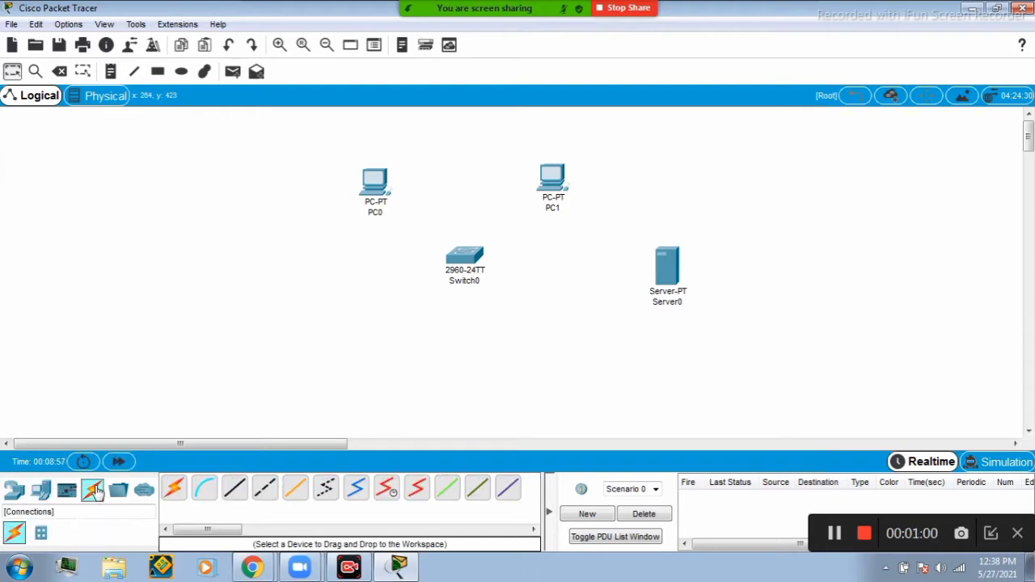
click(234, 489)
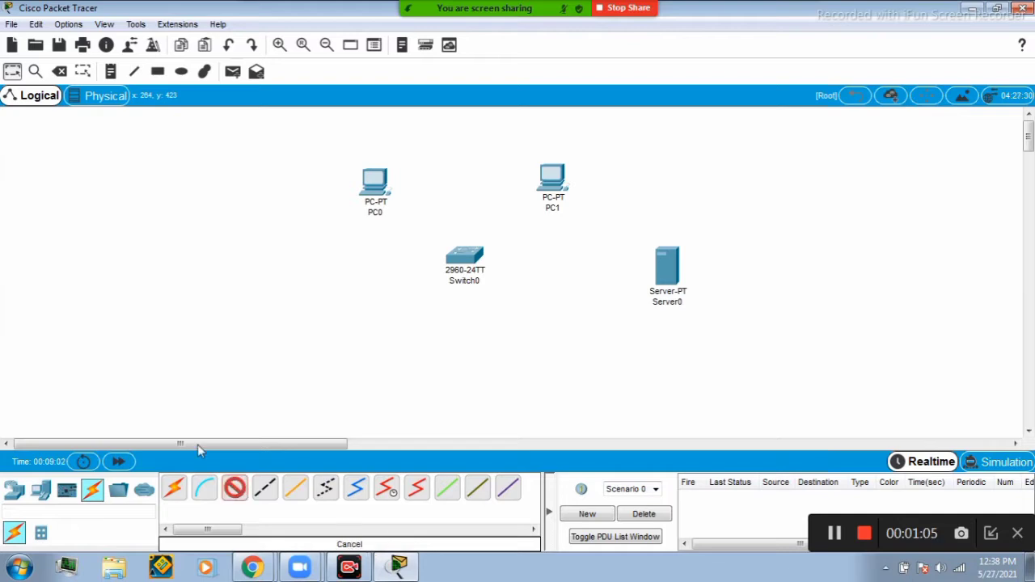
click(375, 193)
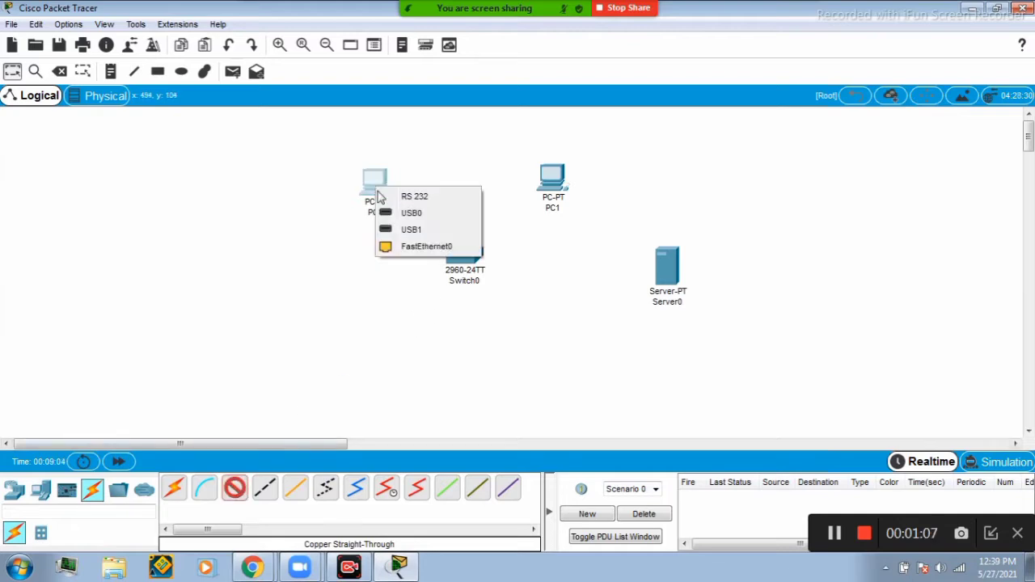
click(458, 255)
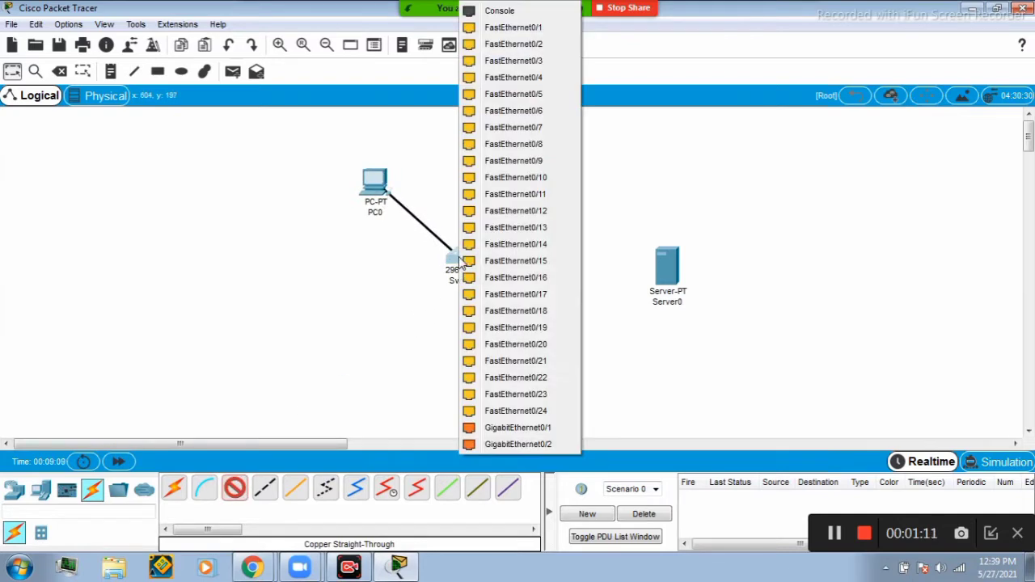
click(535, 32)
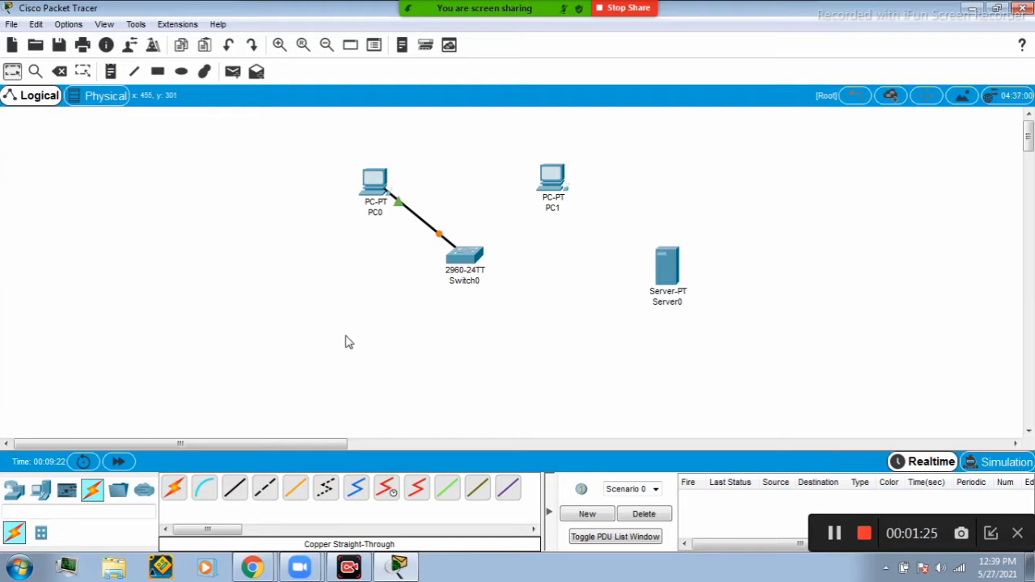
Connect PC1's FastEthernet0 to the switch's FastEthernet0/2 port with a copper straight-through cable.
click(236, 487)
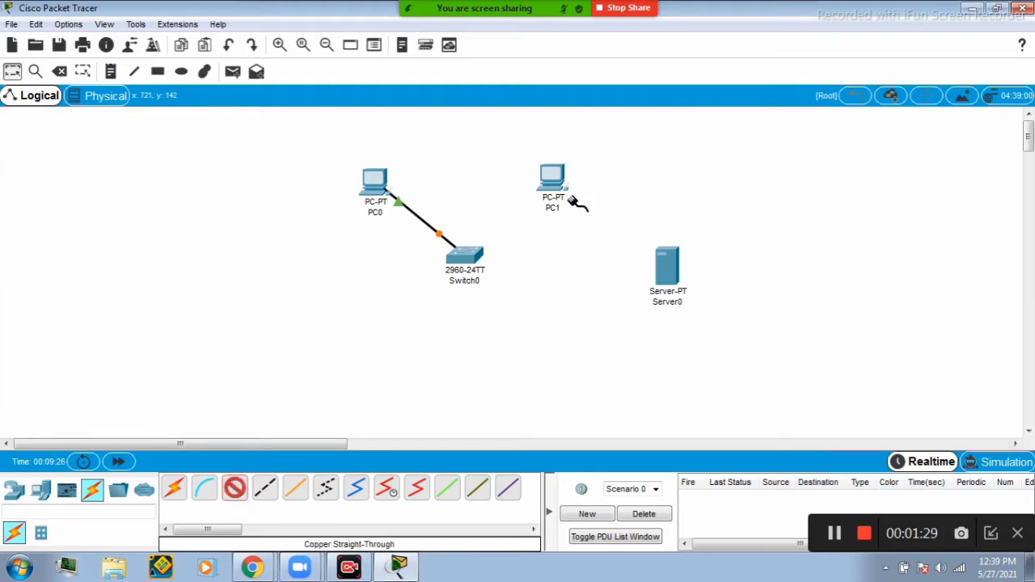
mouse_move(550, 170)
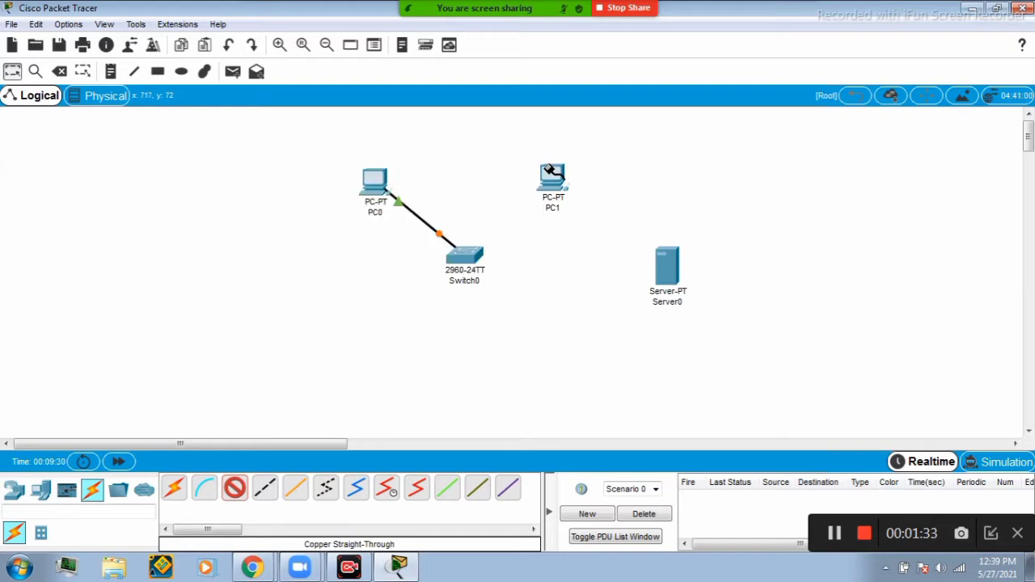
click(553, 182)
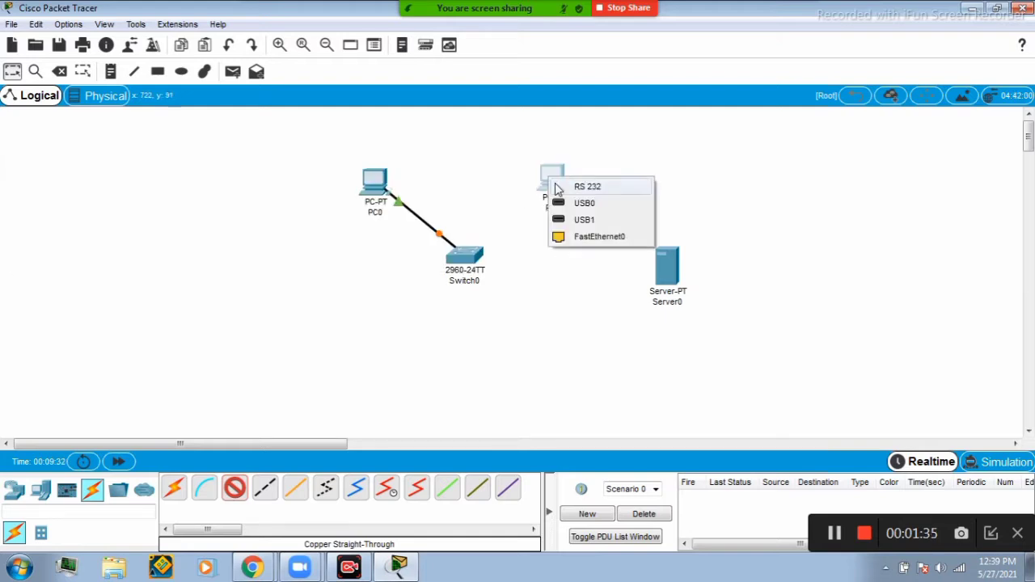
click(597, 235)
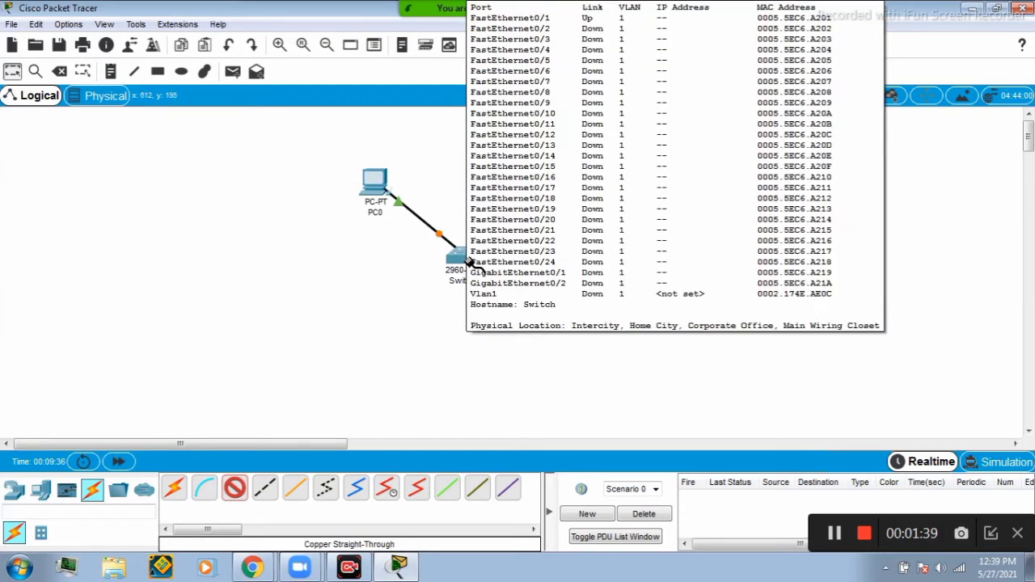
click(469, 257)
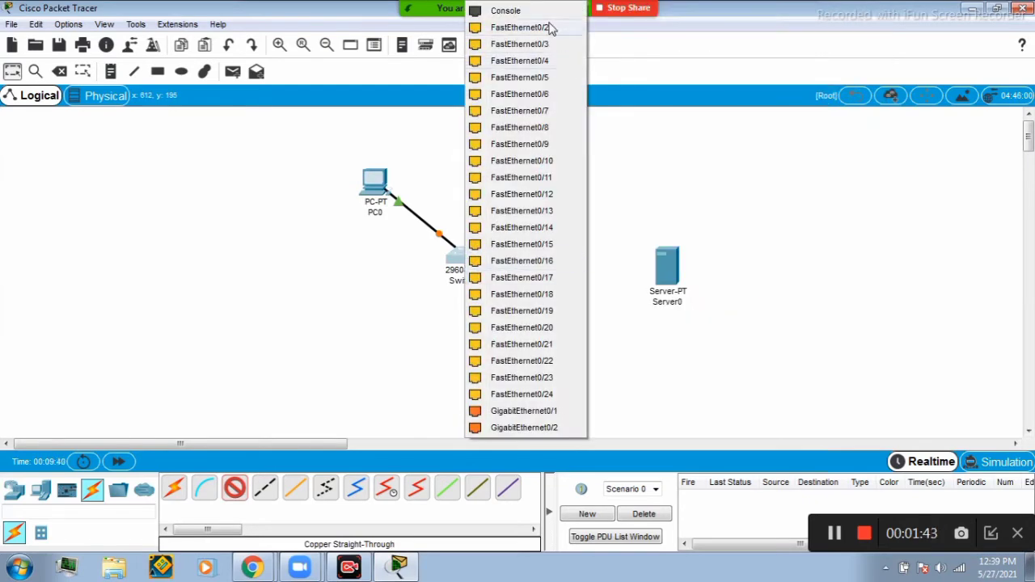
click(519, 28)
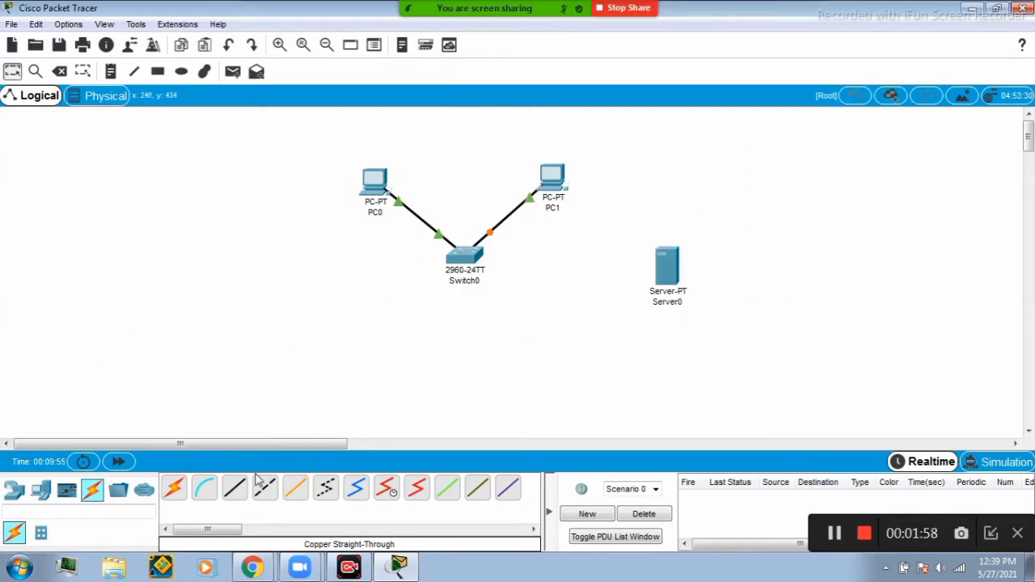
Connect the server to the switch's GigabitEthernet0/1 port with a copper straight-through cable.
click(234, 488)
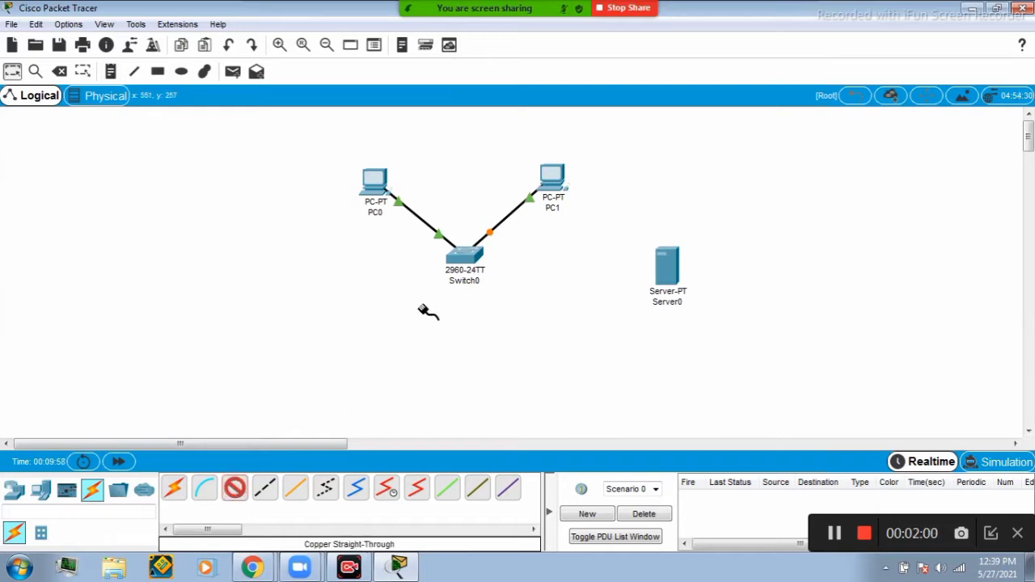
click(661, 260)
click(677, 270)
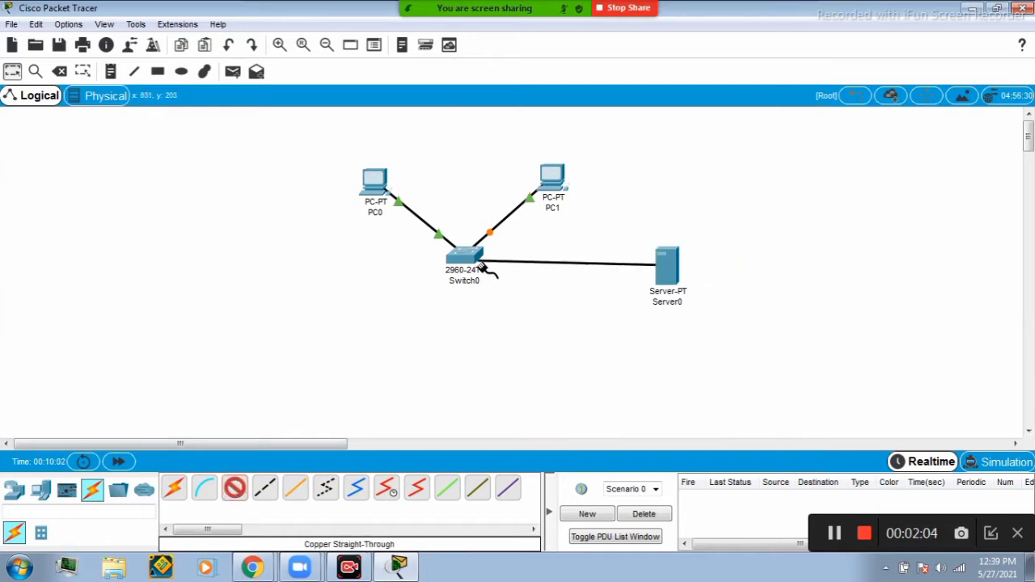
click(469, 257)
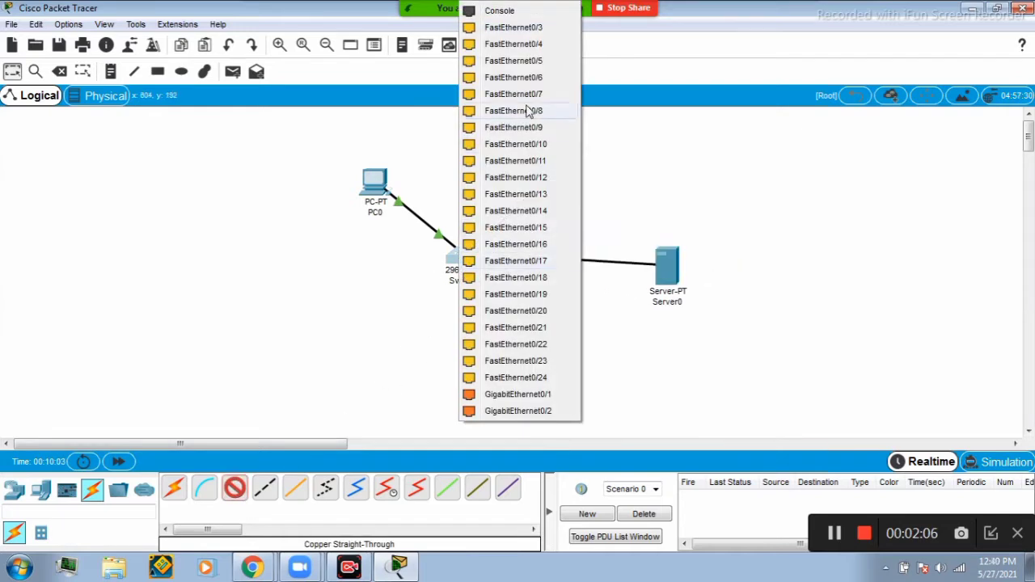
click(522, 394)
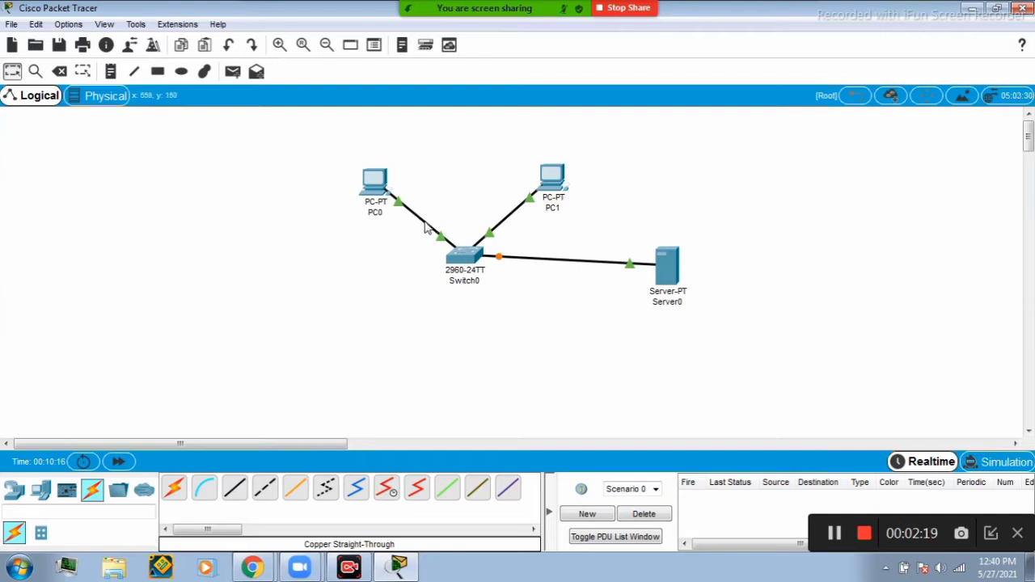
Open the configuration window of Server0.
mouse_move(431, 237)
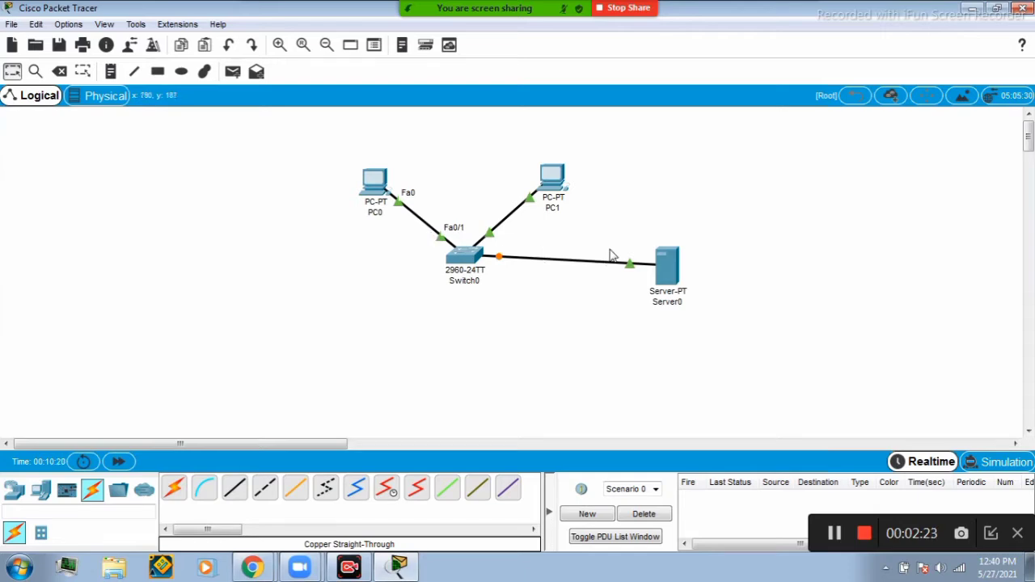
click(668, 272)
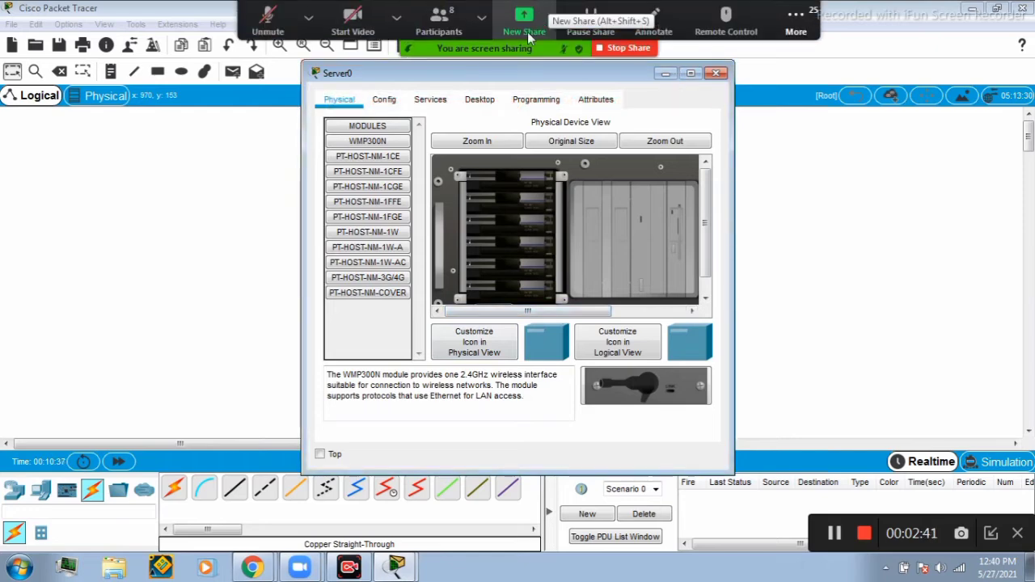
click(524, 16)
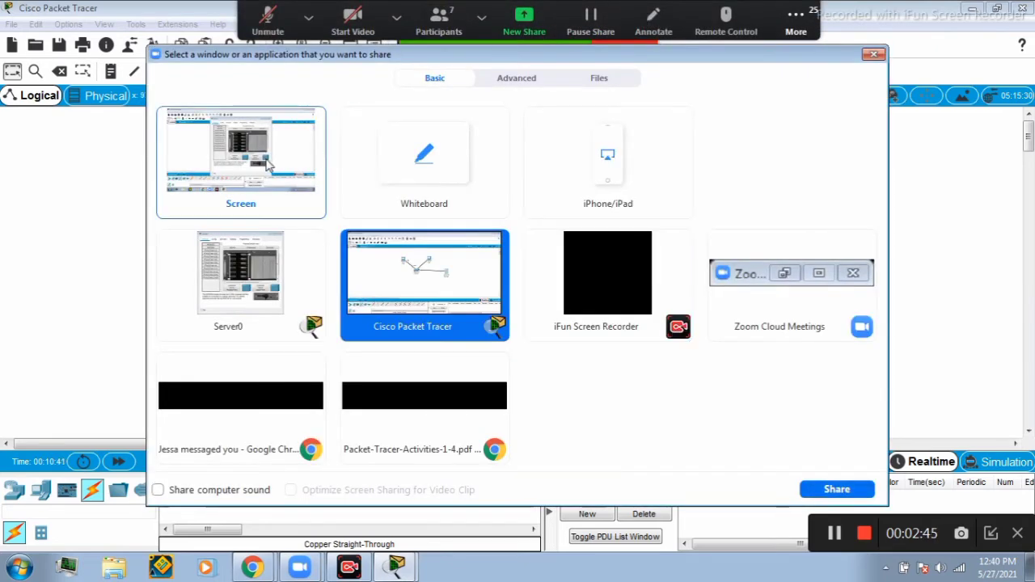
click(240, 154)
click(837, 489)
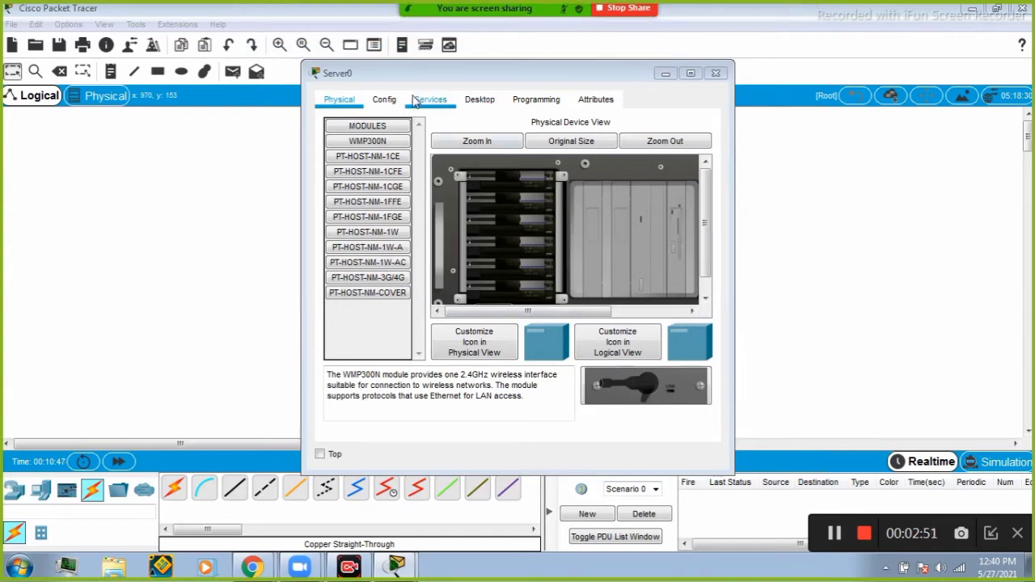
Give Server0 the static IPv4 address 192.168.1.1 with subnet mask 255.255.255.0, then close its window.
click(479, 101)
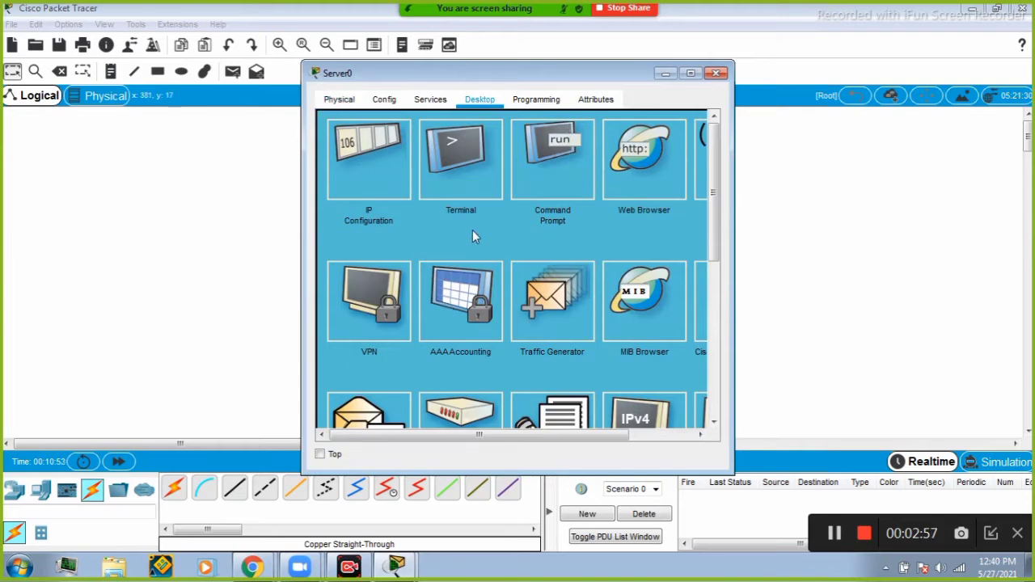
click(379, 164)
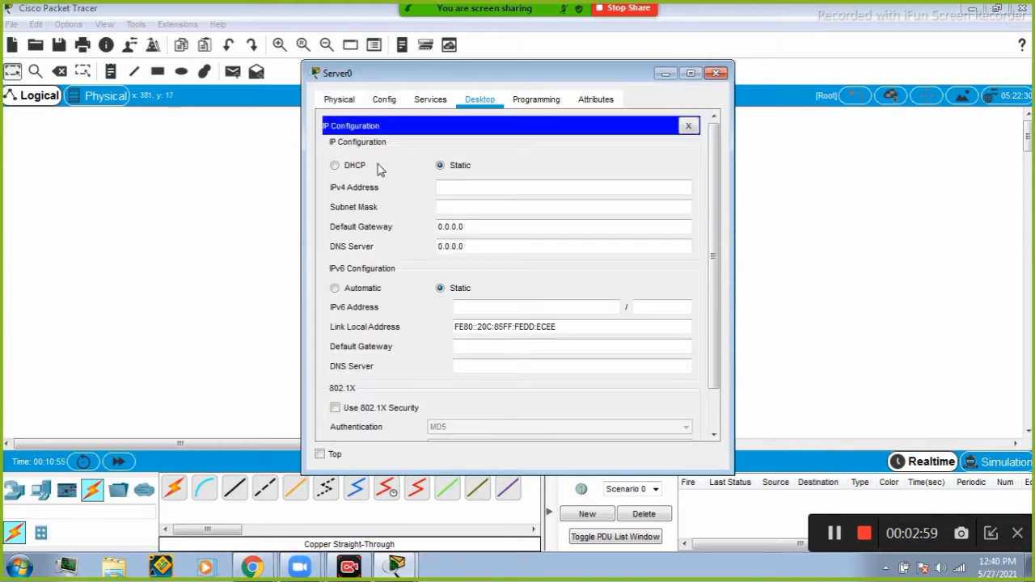
click(459, 186)
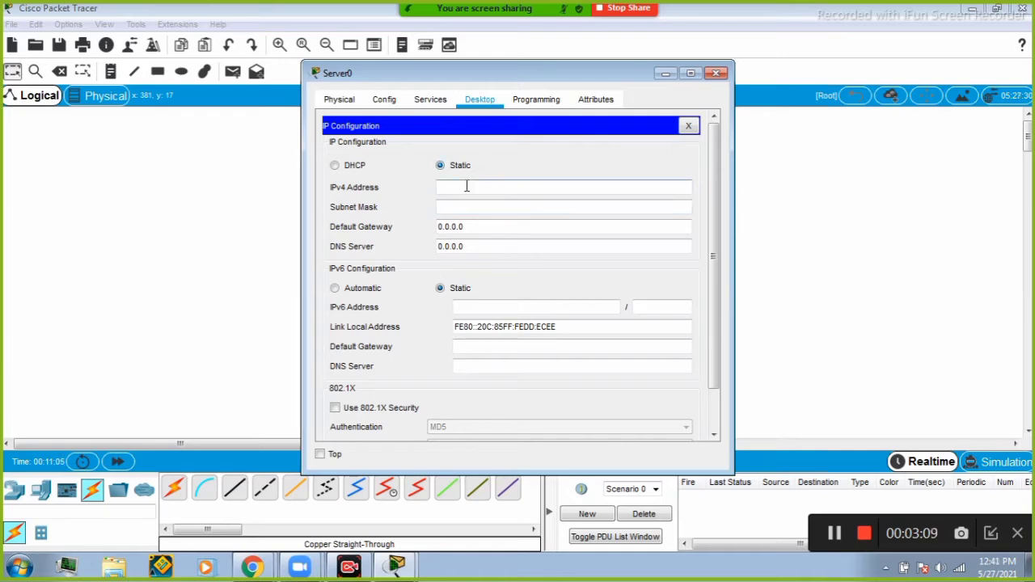
text(192.168.1.1)
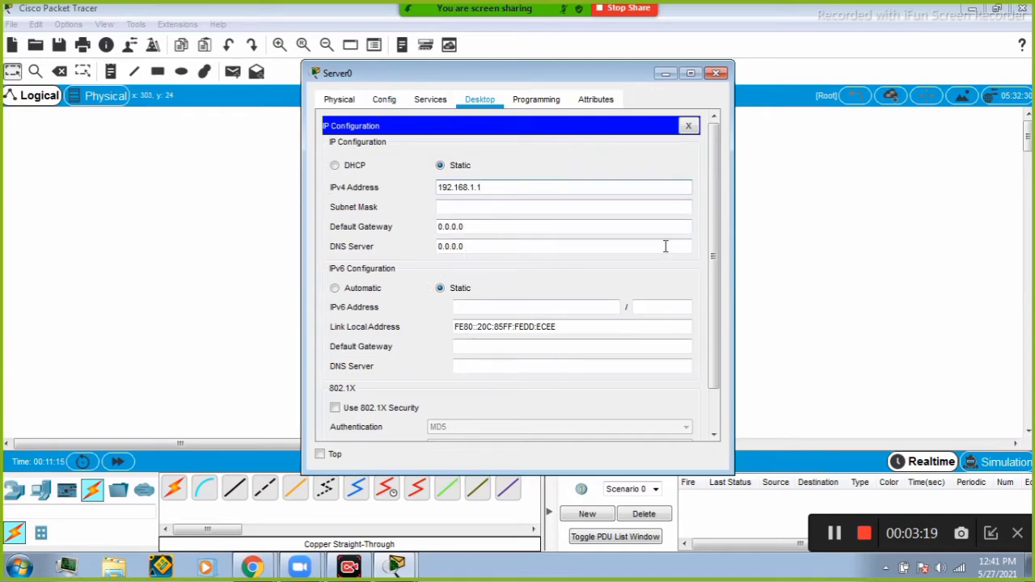
click(524, 206)
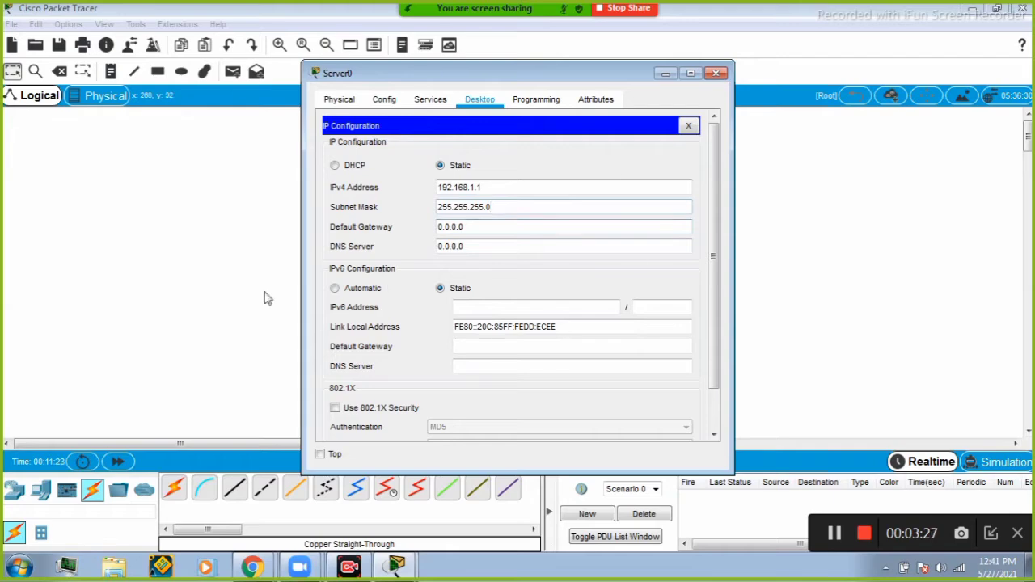
click(716, 73)
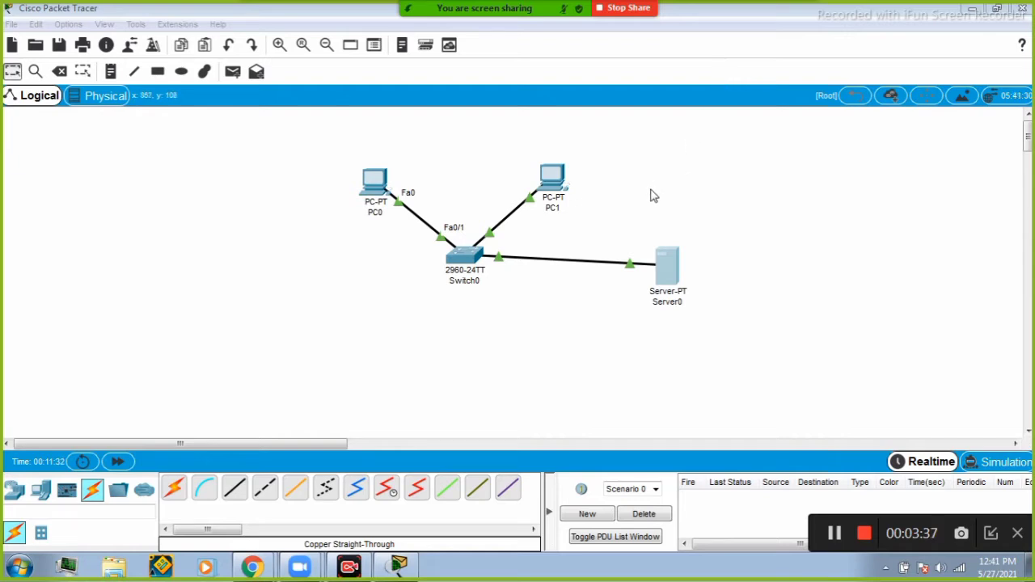
Give PC0 the static IPv4 address 192.168.1.2 with subnet mask 255.255.255.0.
click(375, 184)
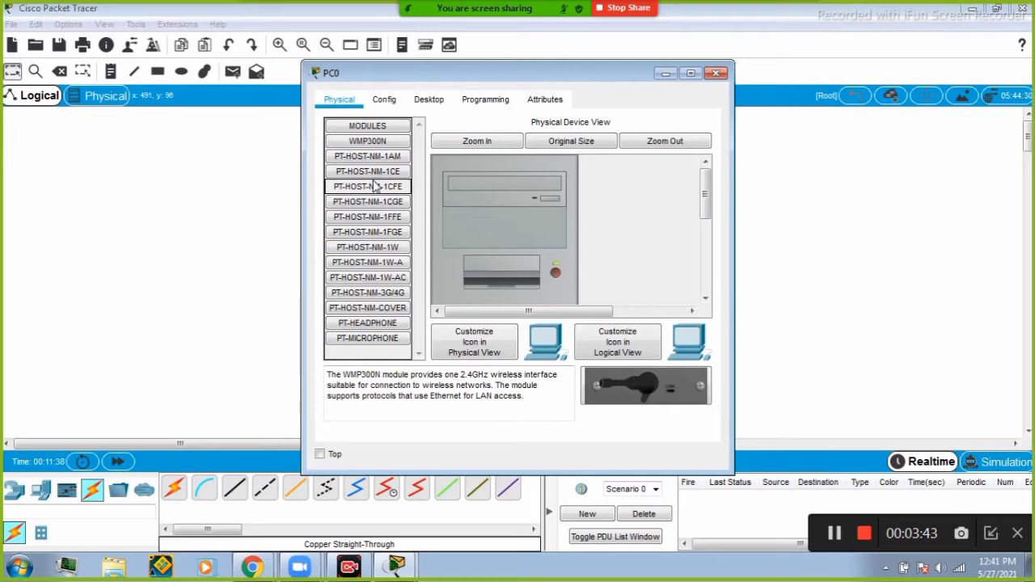
click(431, 100)
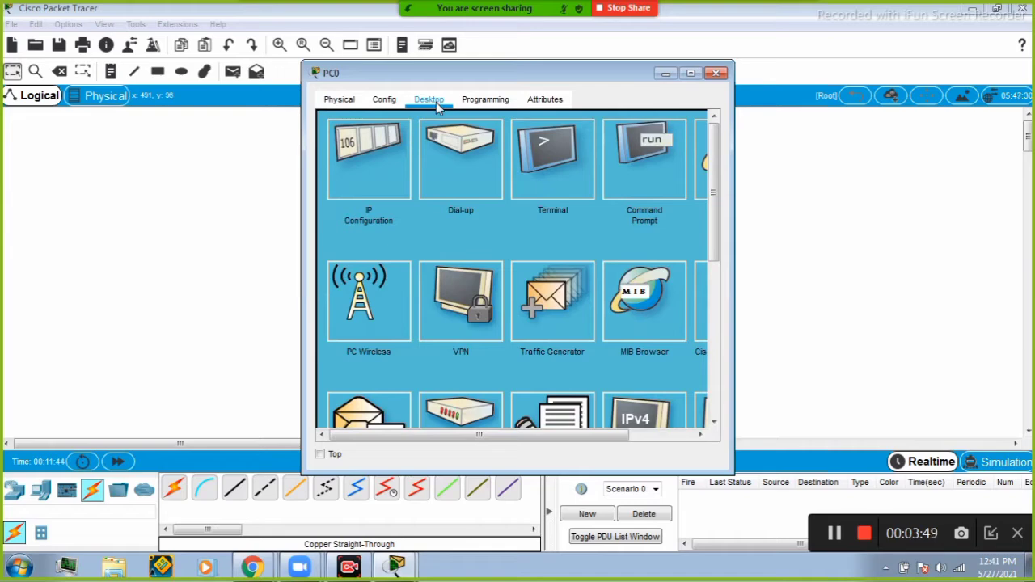
click(361, 151)
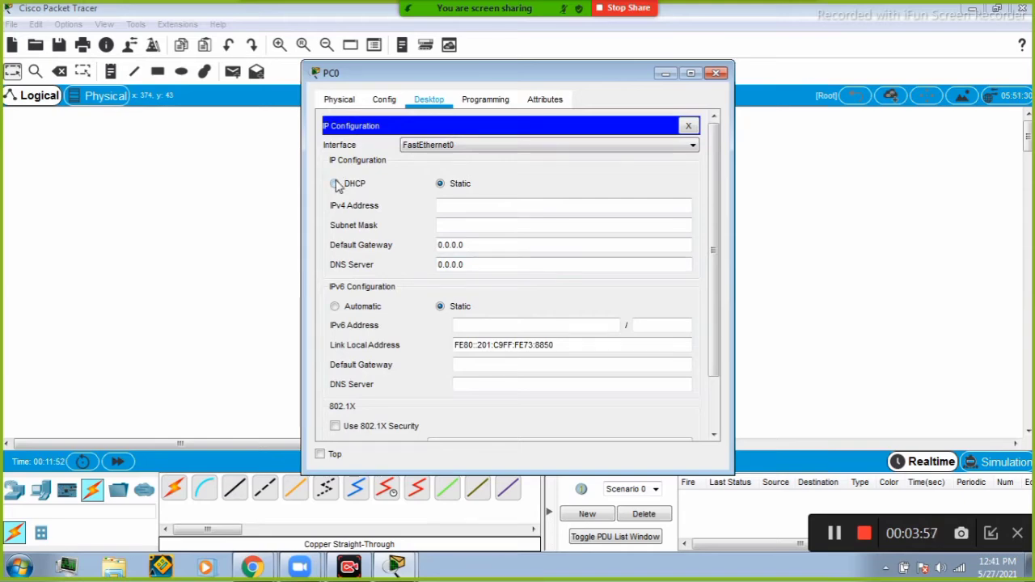
click(467, 201)
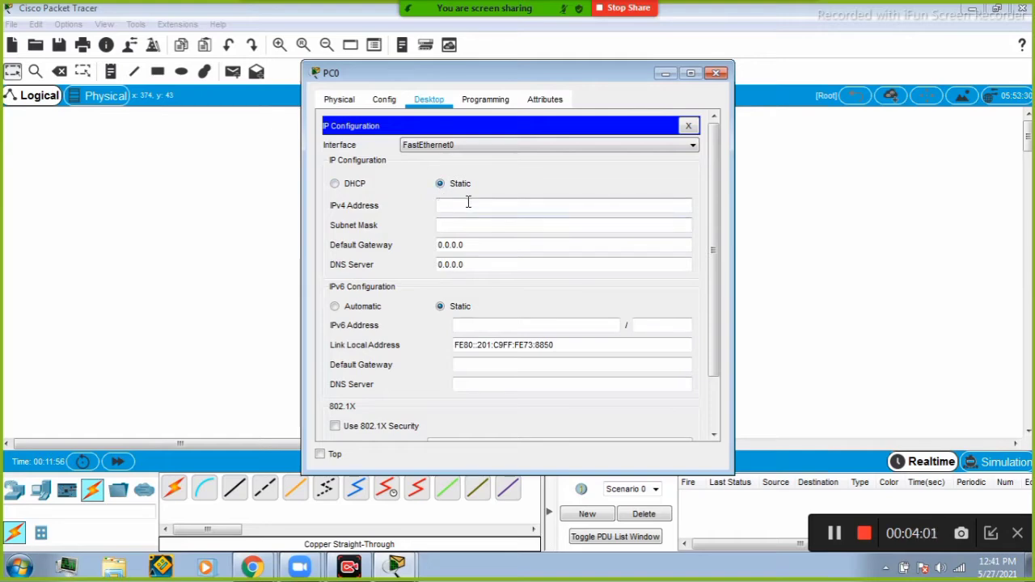
text(192.168.1.)
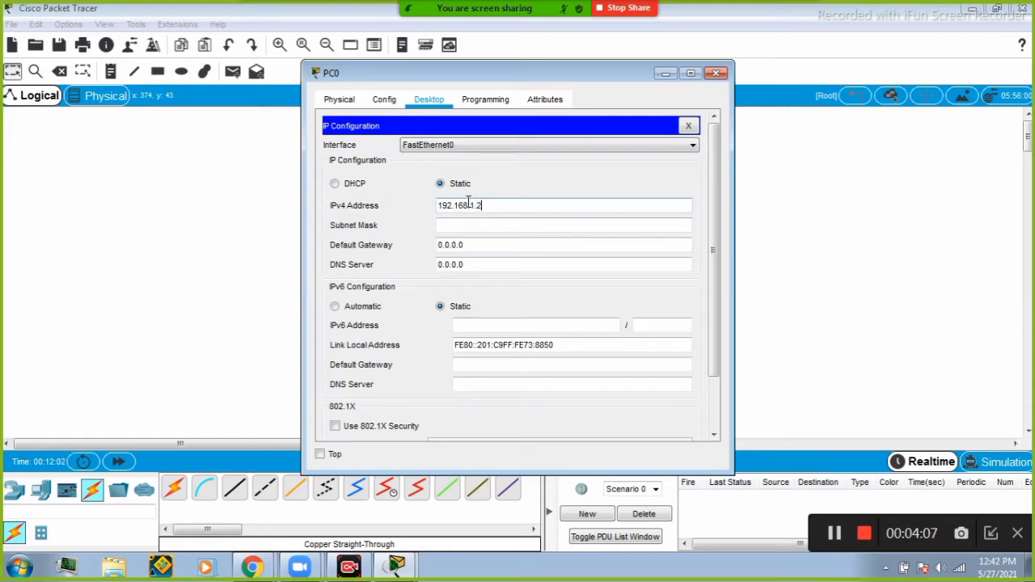
text(2)
click(469, 224)
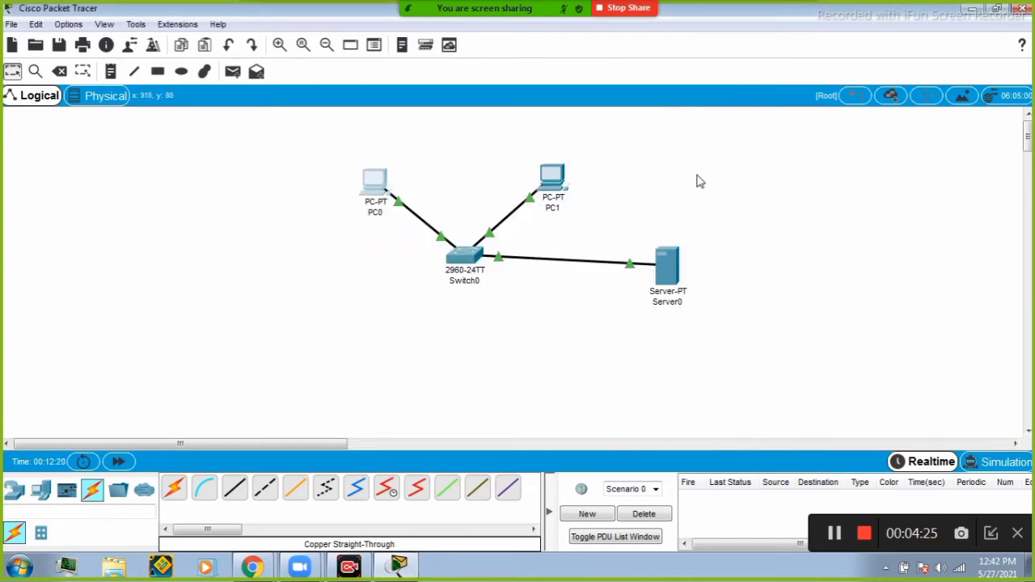
Give PC1 the static IPv4 address 192.168.1.3 with subnet mask 255.255.255.0, then close its window.
click(553, 182)
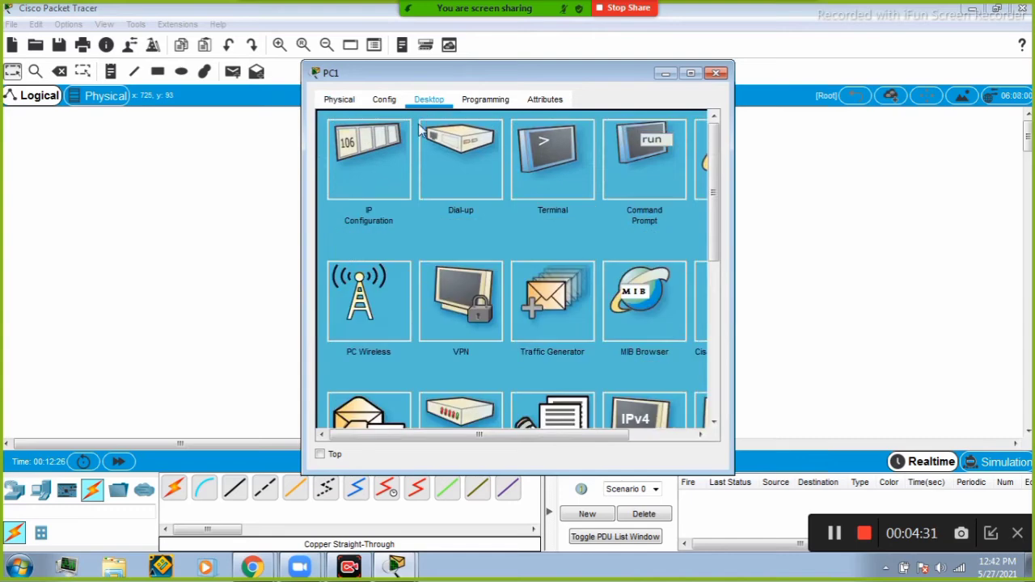
click(361, 177)
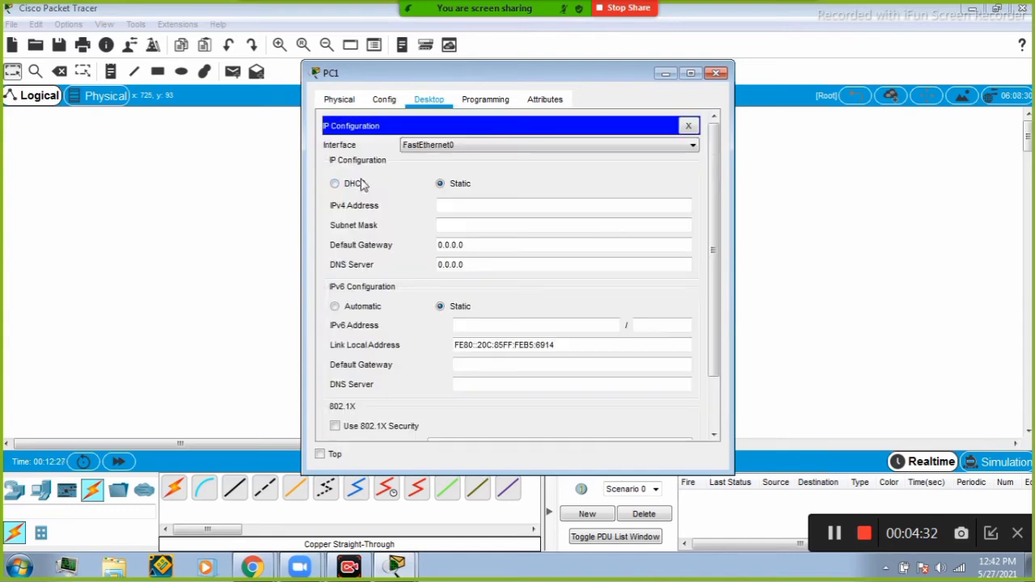
click(456, 203)
text(192.)
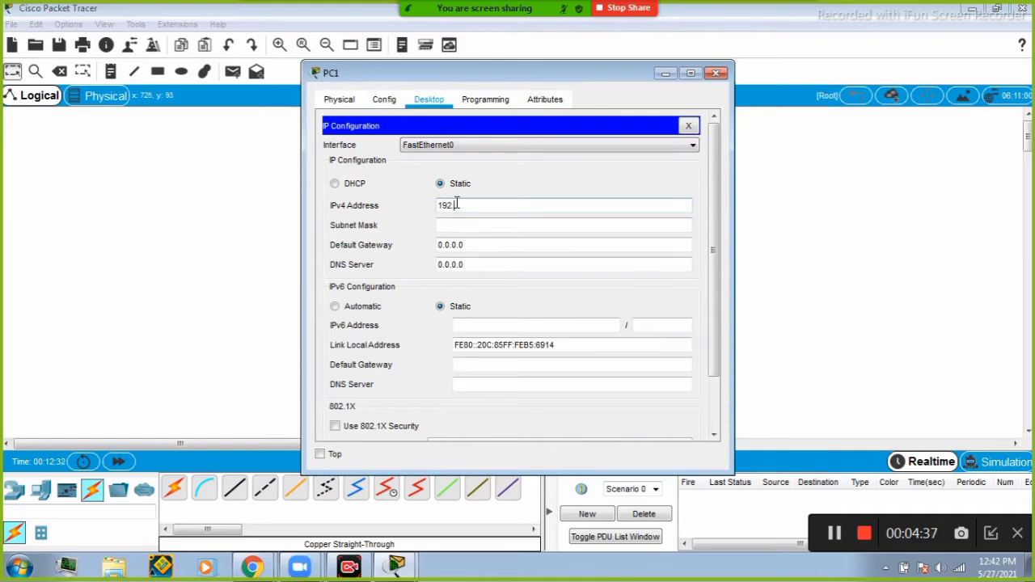
text(168)
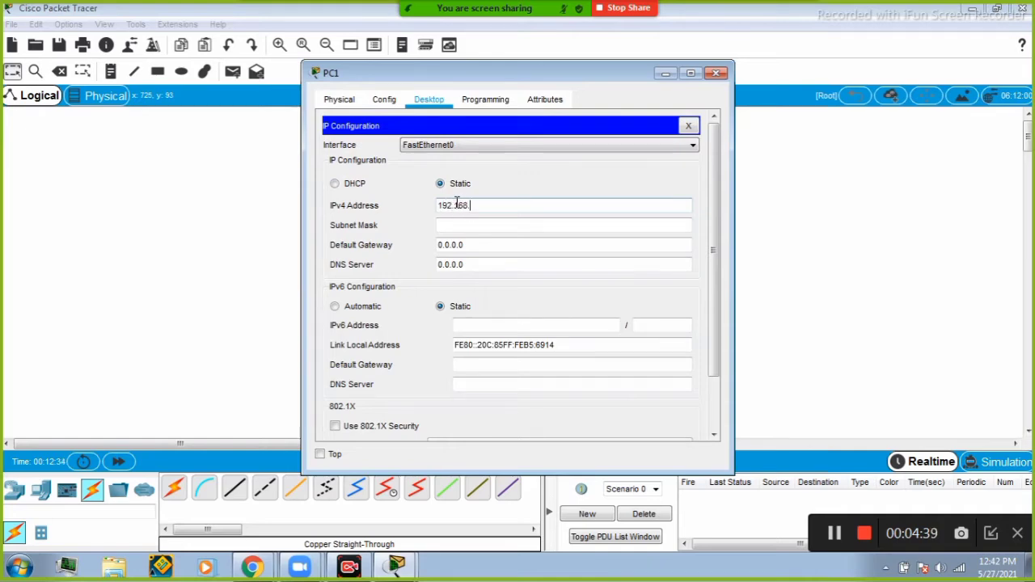
text(.1.3)
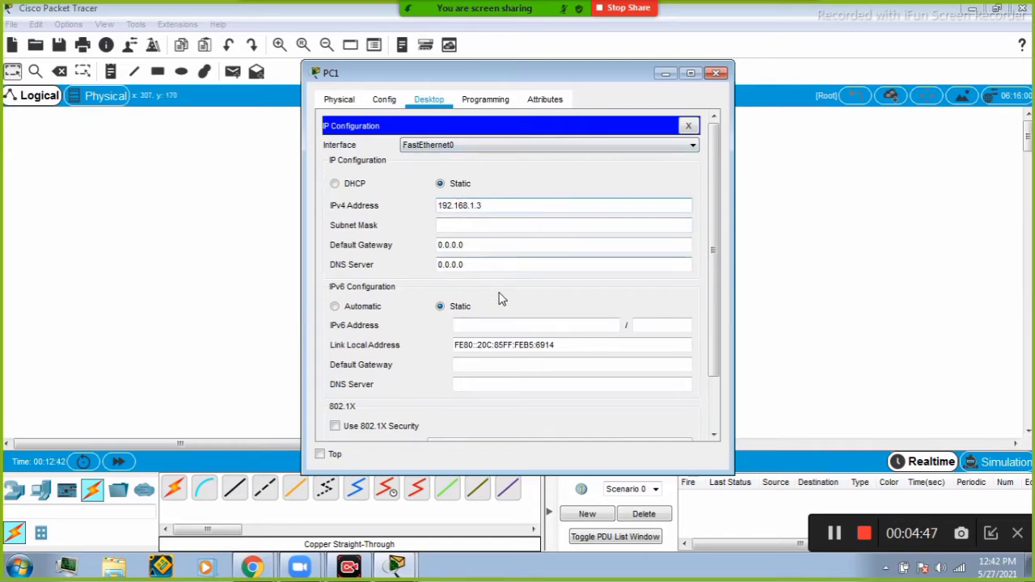
click(504, 228)
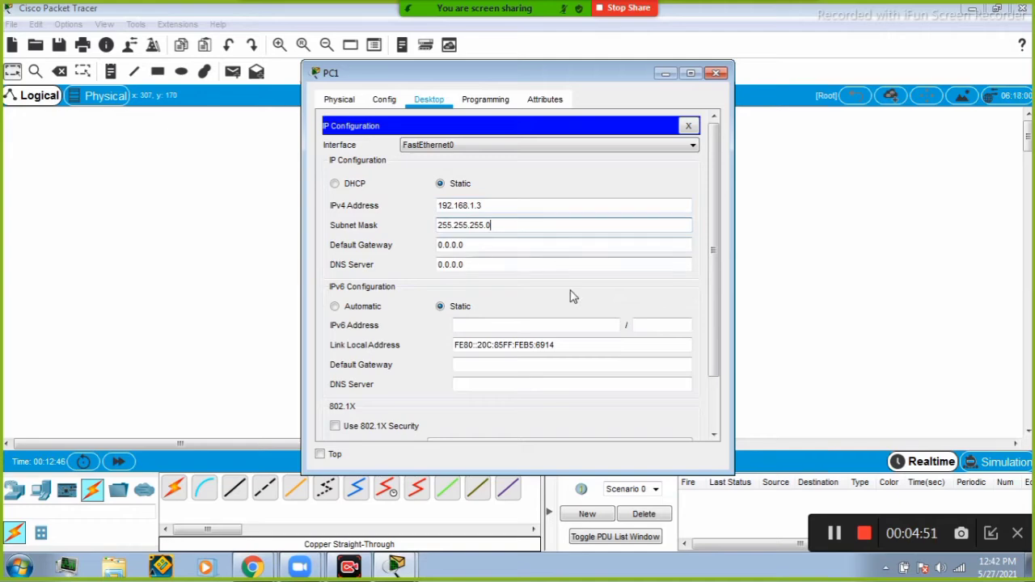
click(716, 73)
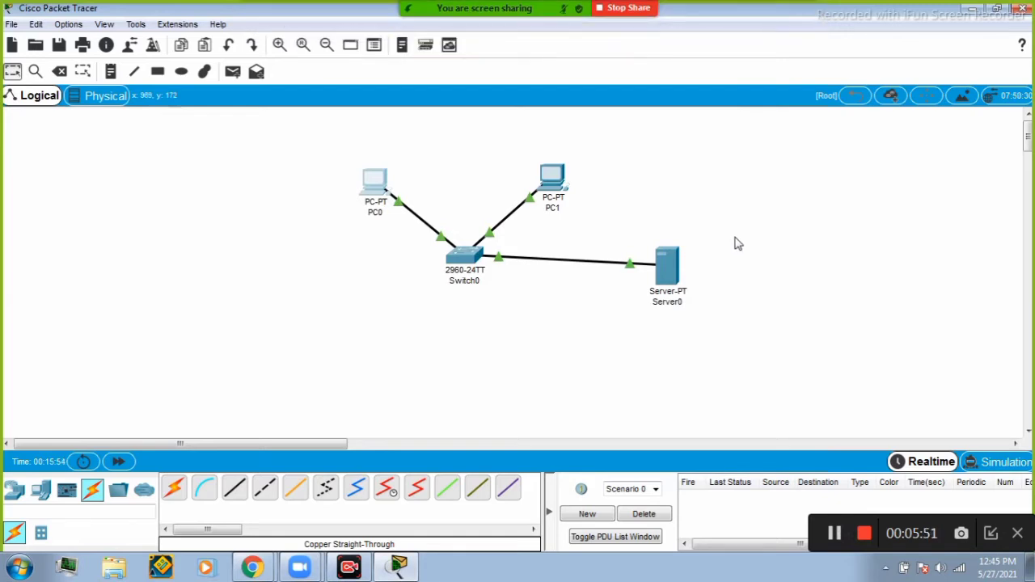
From PC0's command prompt, ping the server at 192.168.1.1, then close PC0's window.
mouse_move(657, 256)
click(376, 182)
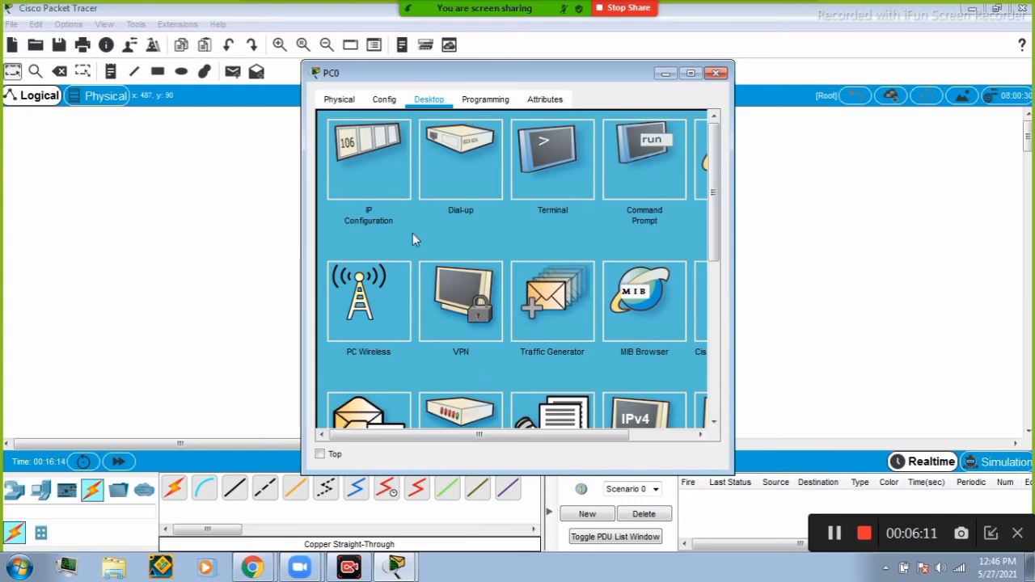
click(635, 180)
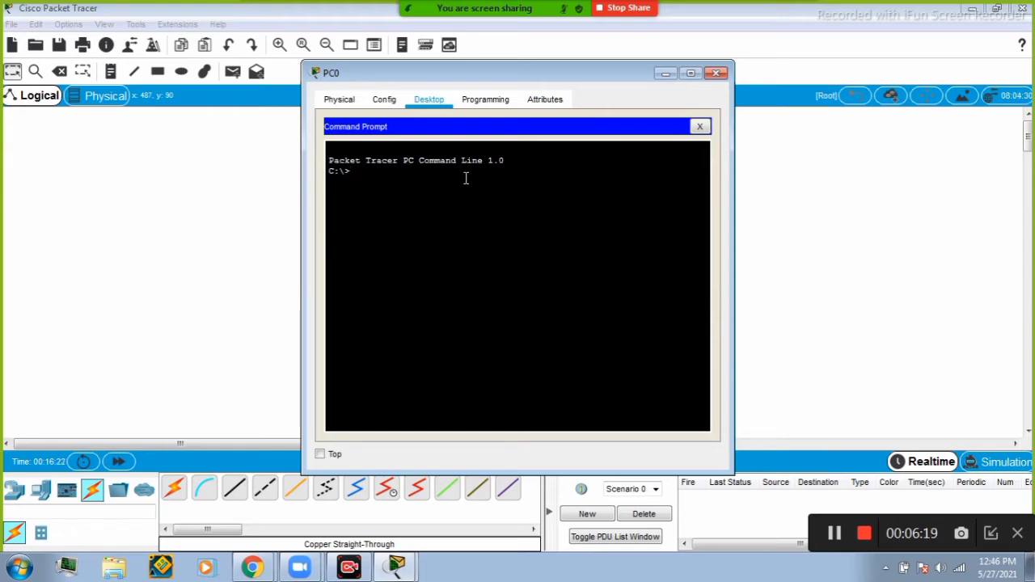
text(ping 192.168.1.1)
key(Return)
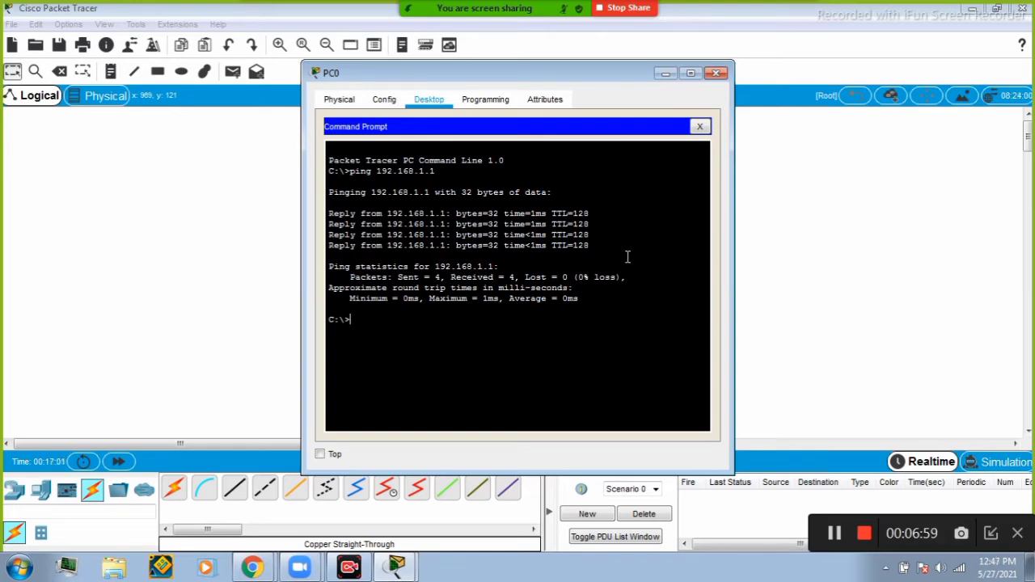
click(716, 73)
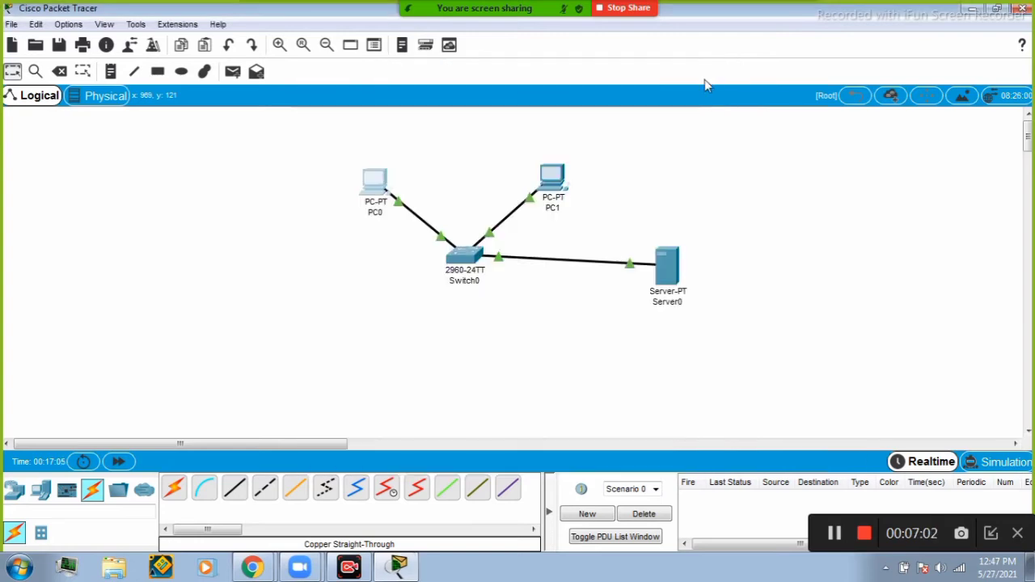
From PC1's command prompt, ping 192.168.1.3, then close PC1's window.
click(552, 174)
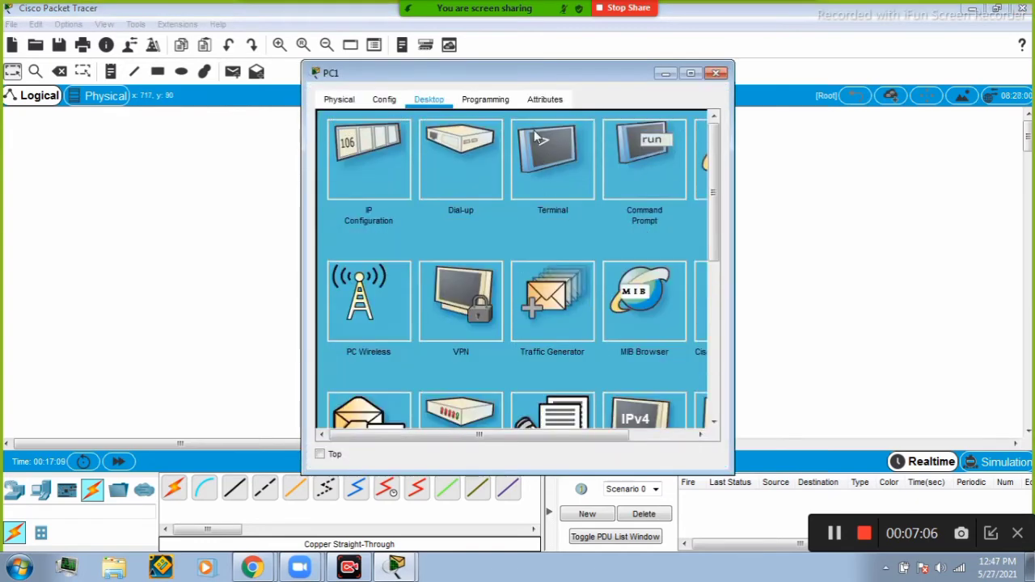
click(621, 165)
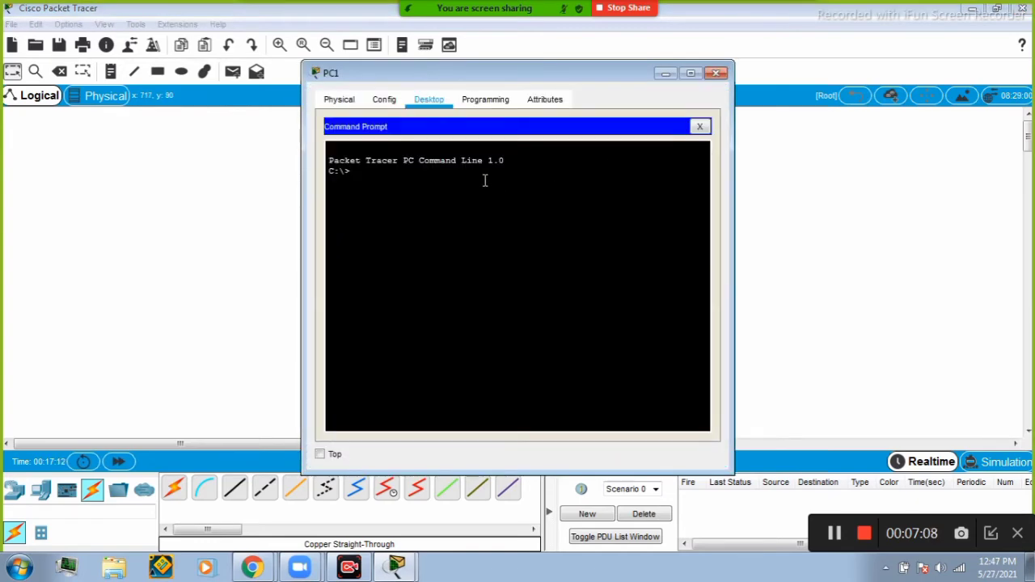
text(ping 192.168.1.3)
key(Return)
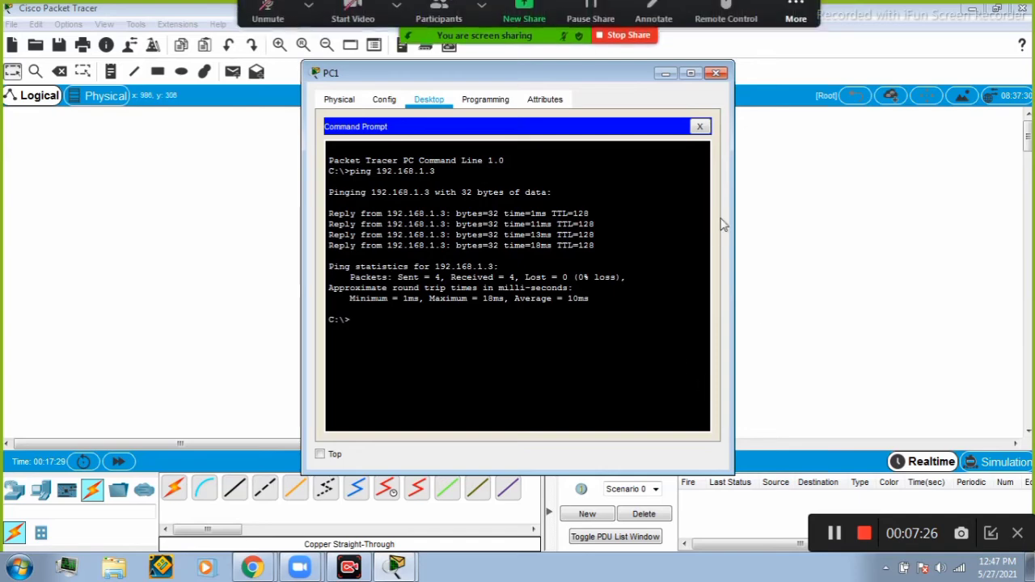
click(717, 74)
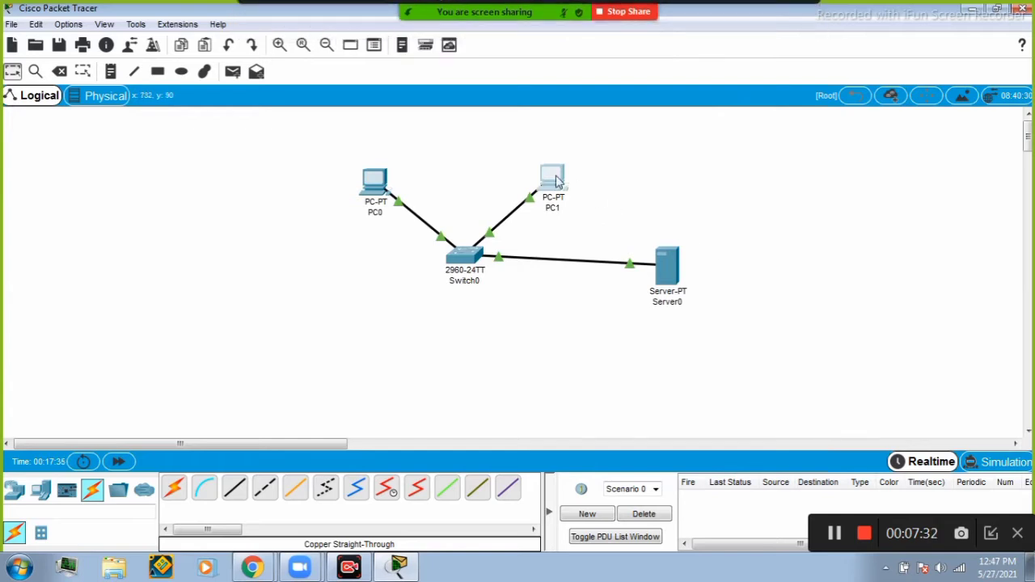
Open the server's web page at 192.168.1.1 in PC1's web browser, then close PC1's window.
mouse_move(551, 173)
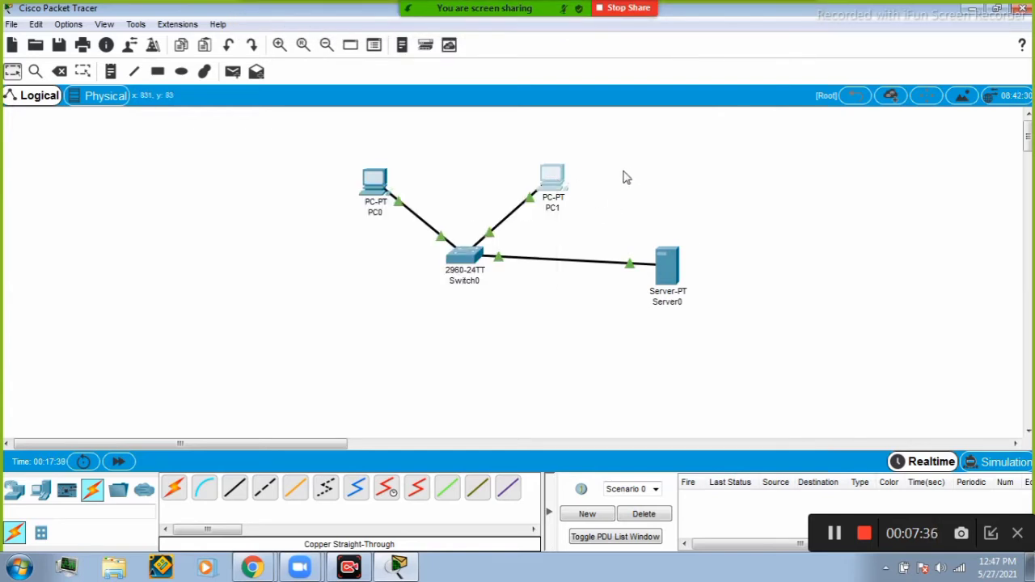
click(551, 182)
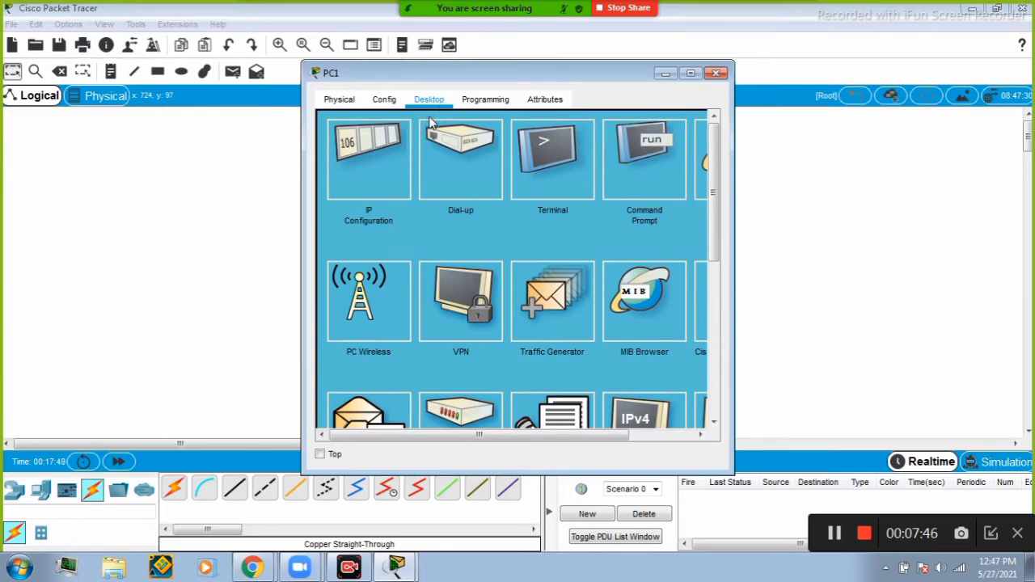
drag(527, 433, 577, 433)
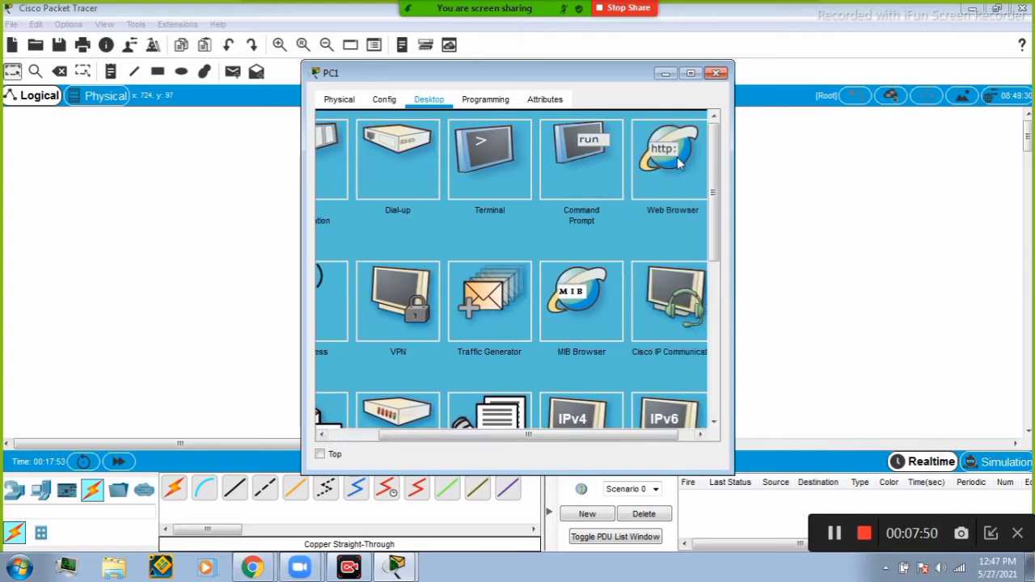
click(677, 158)
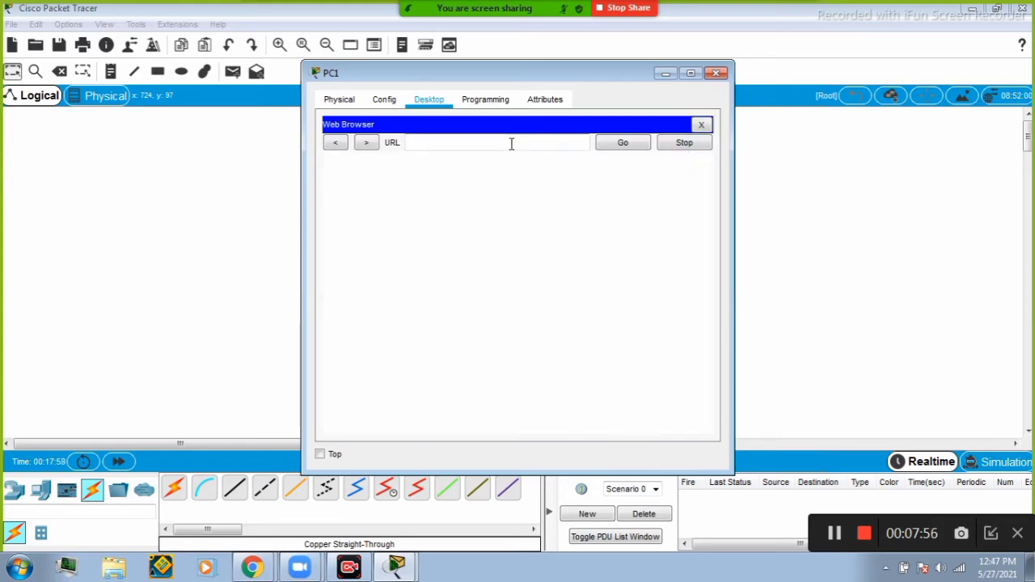
click(511, 144)
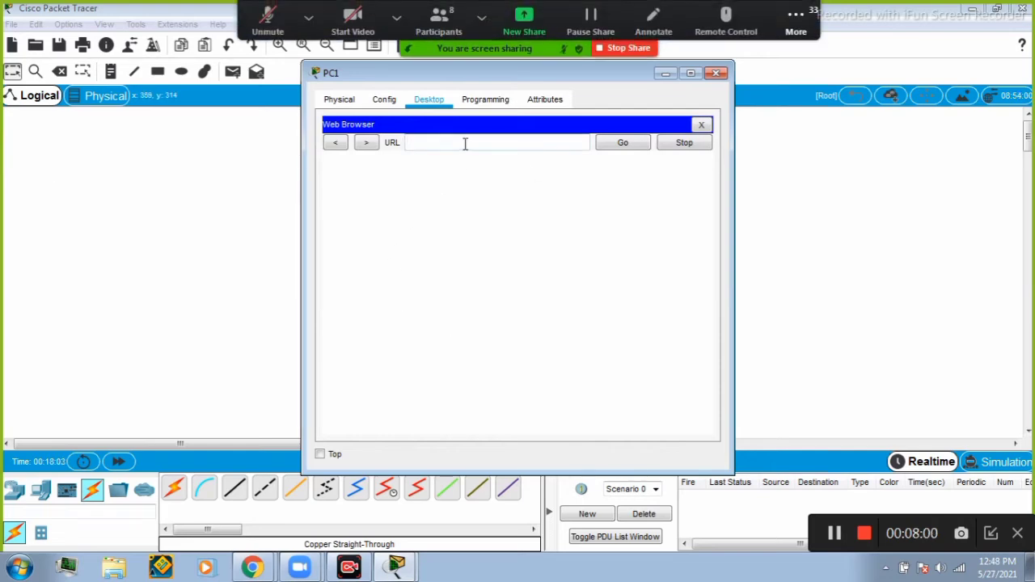
text(192.168.1.1)
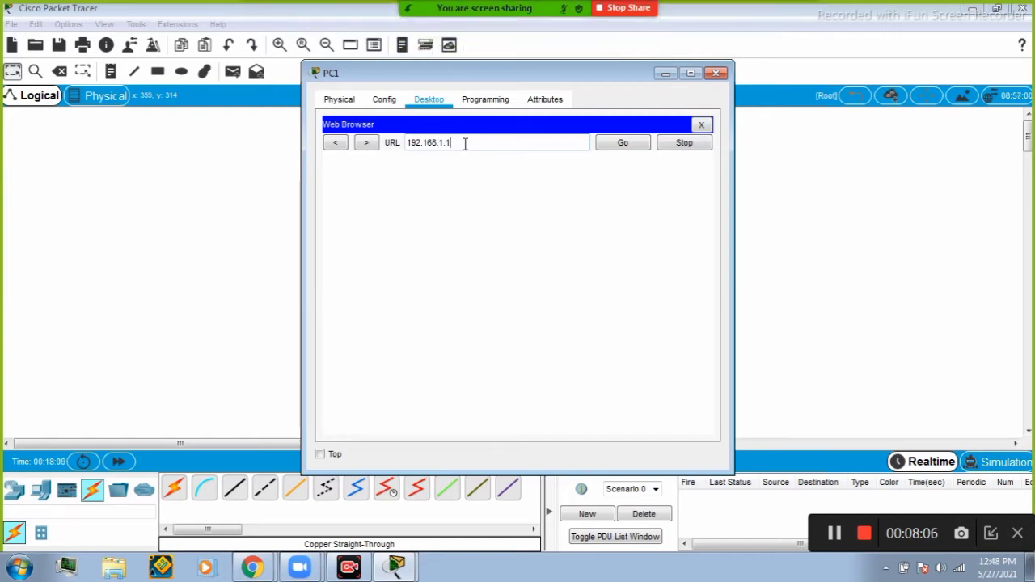
click(622, 145)
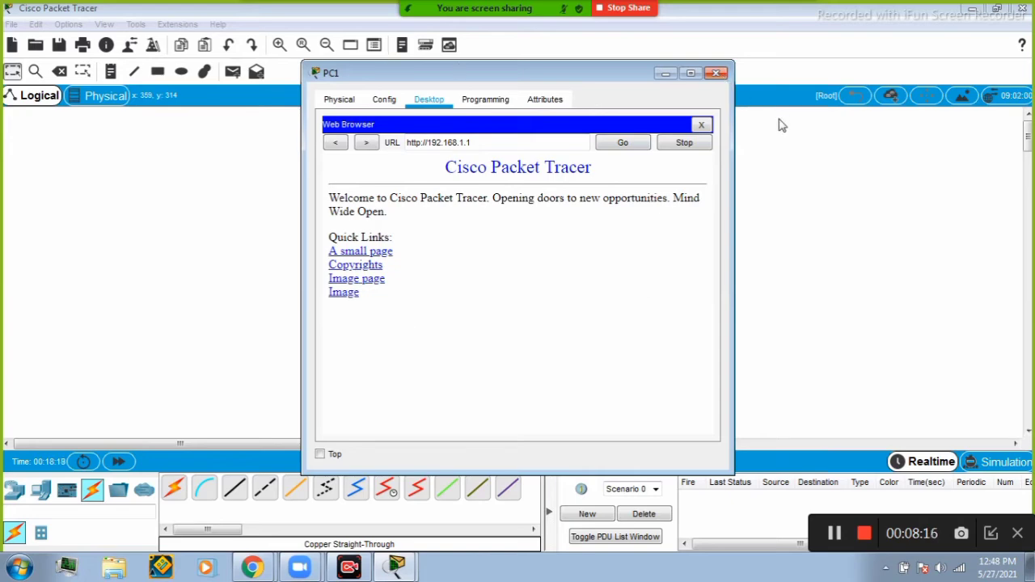
click(717, 73)
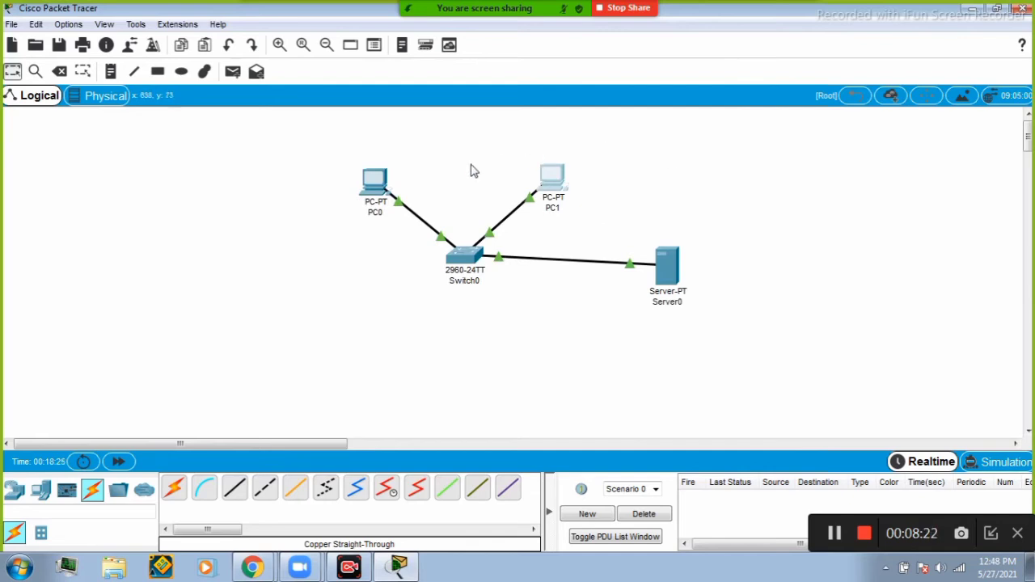
Open the server's web page at 192.168.1.1 in PC0's web browser, then close PC0's window.
click(376, 185)
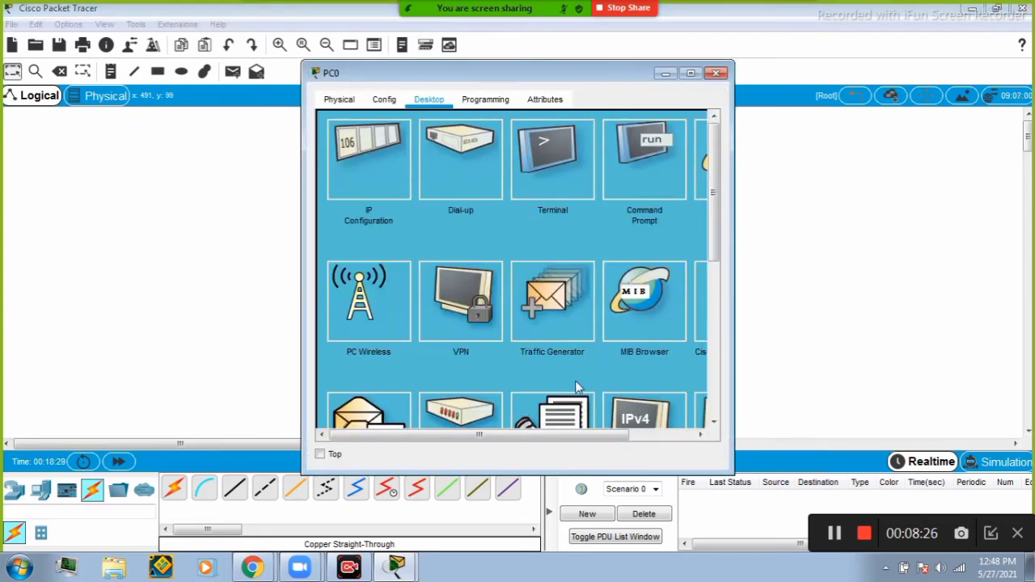
drag(546, 435, 612, 434)
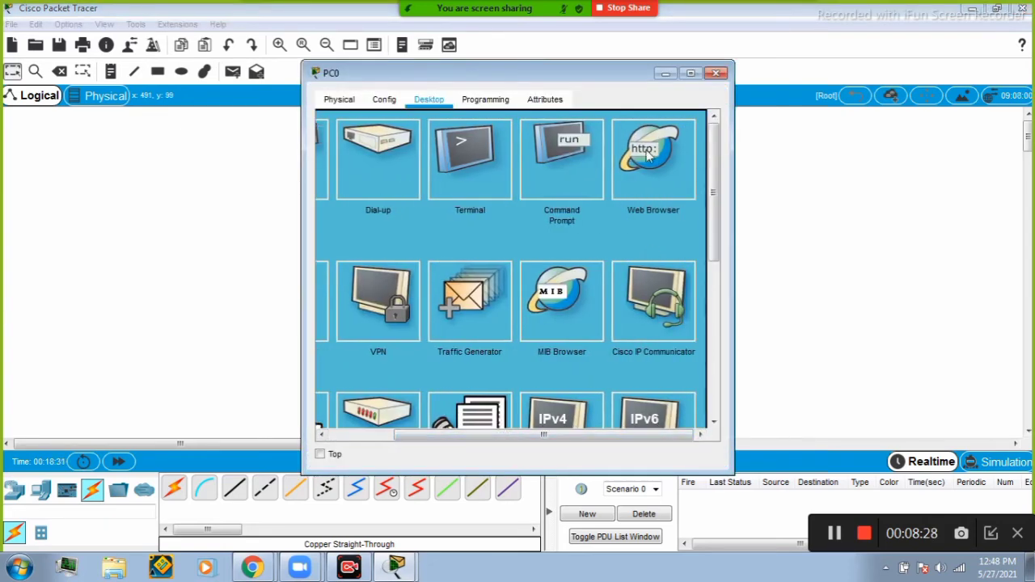
click(632, 193)
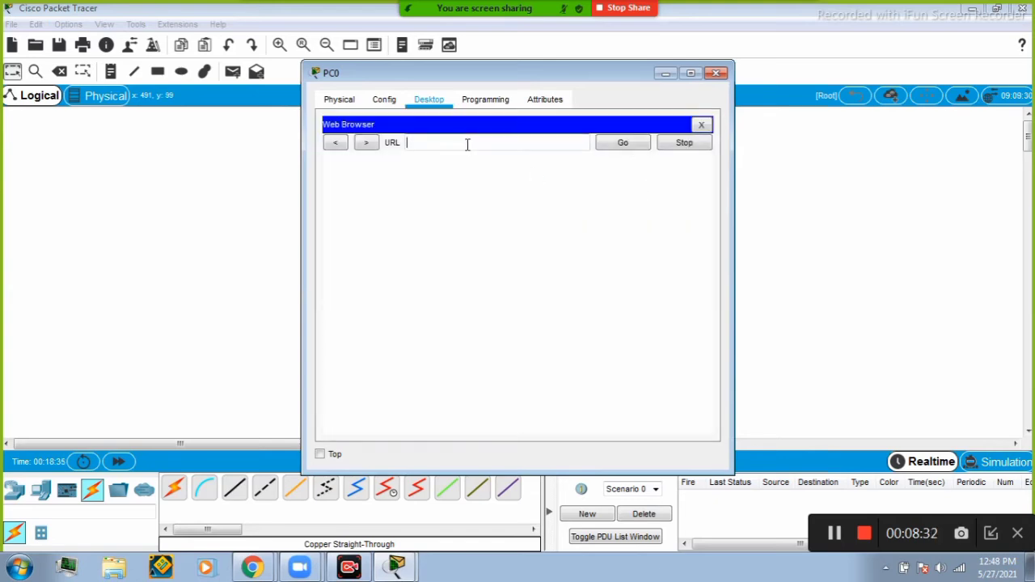
text(192.168.1.1)
click(615, 148)
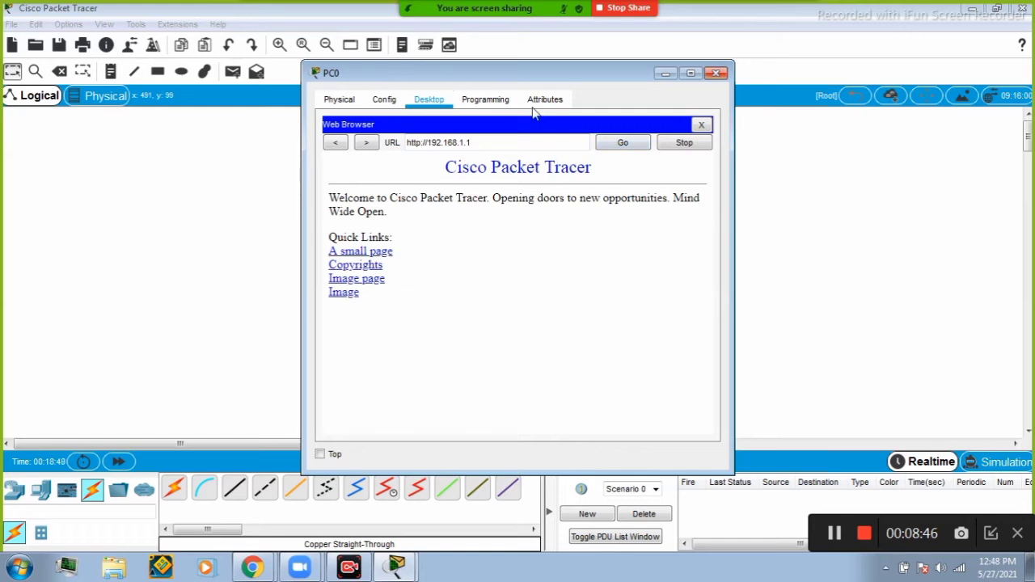
click(716, 74)
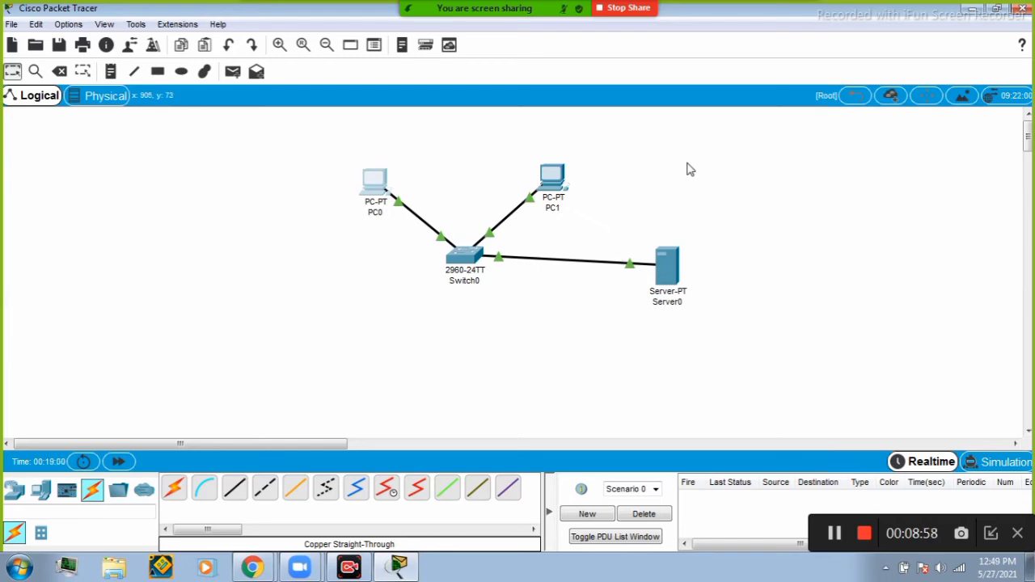
Open the switch's configuration and set its hostname to Central.
click(464, 257)
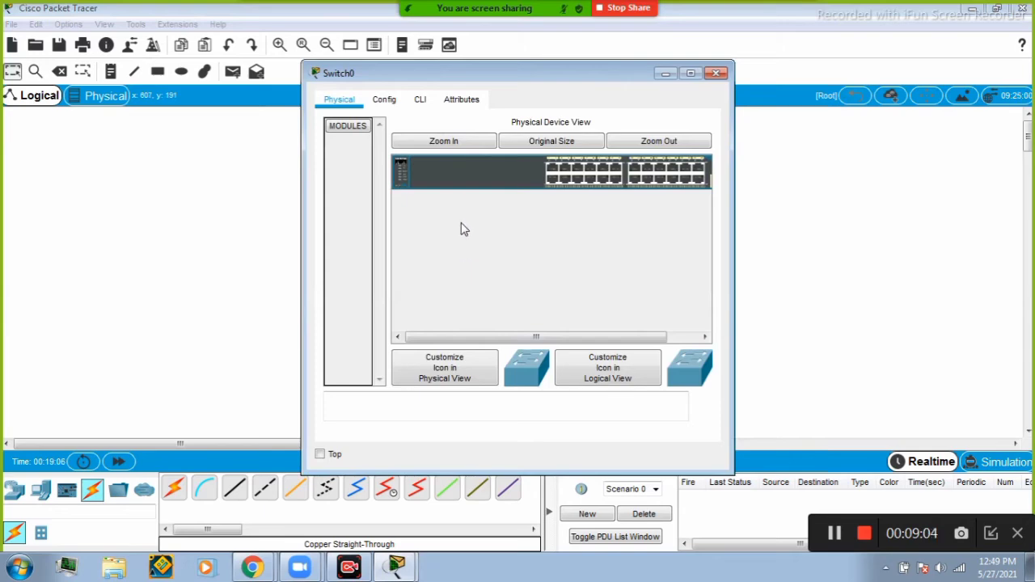
click(388, 104)
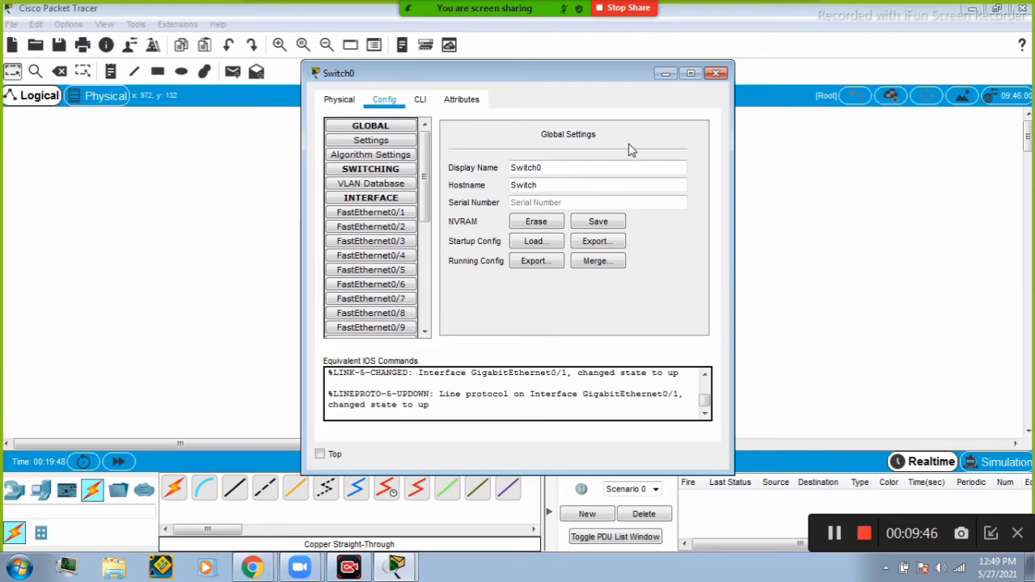
double_click(557, 184)
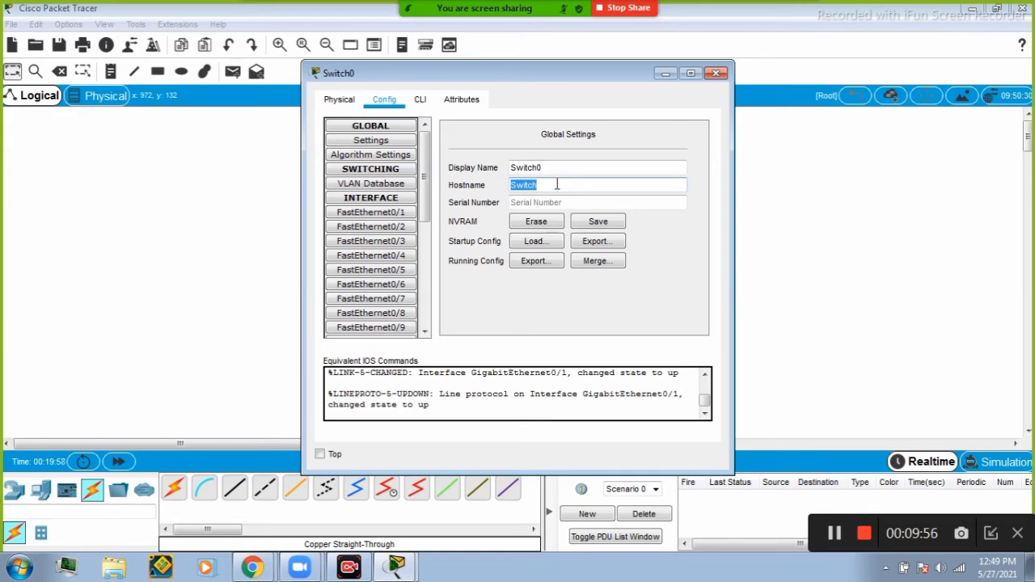
text(Central)
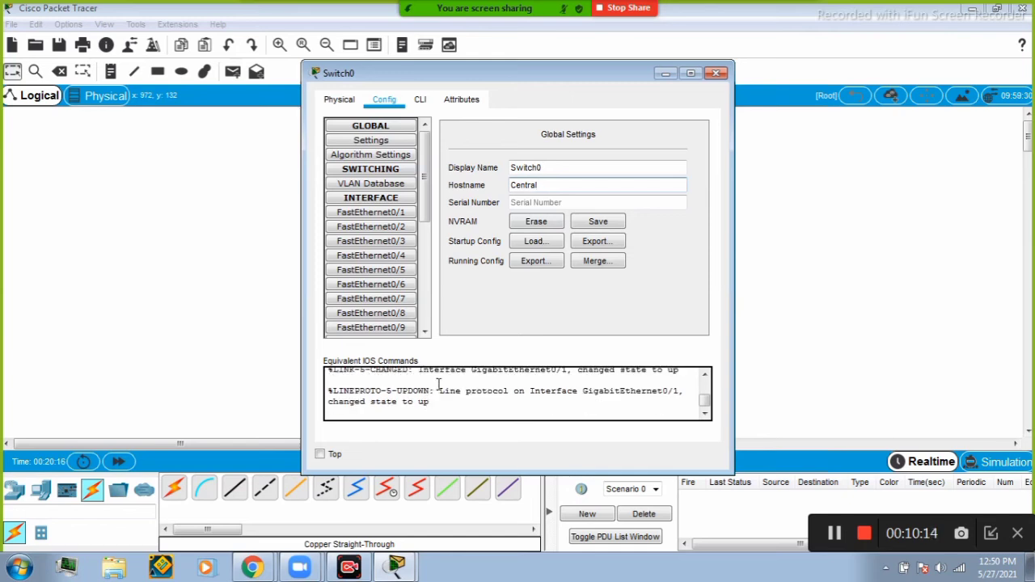
key(Return)
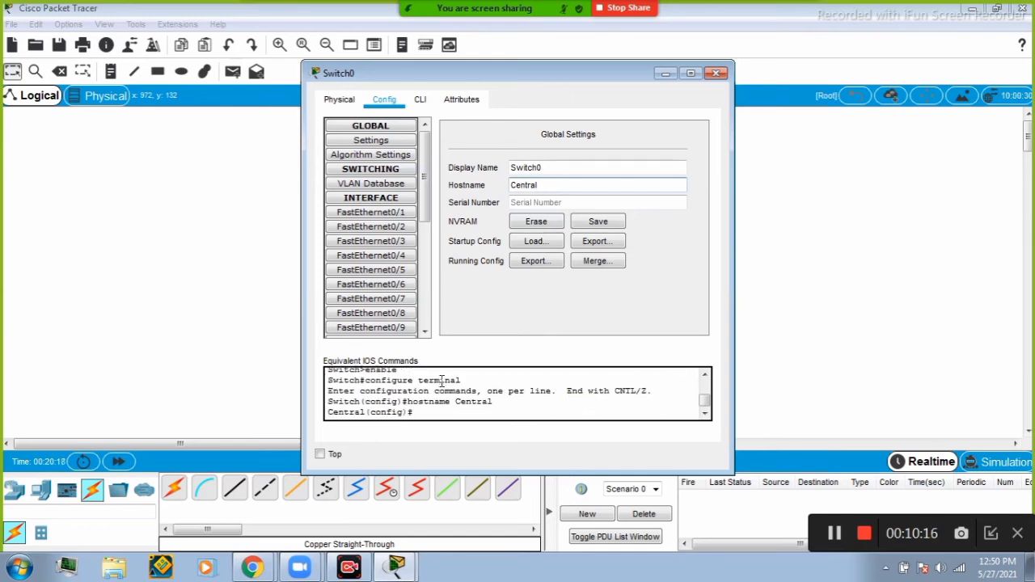
Scroll through the equivalent IOS commands log to review the commands generated for the hostname change.
scroll(485, 397, up, 1)
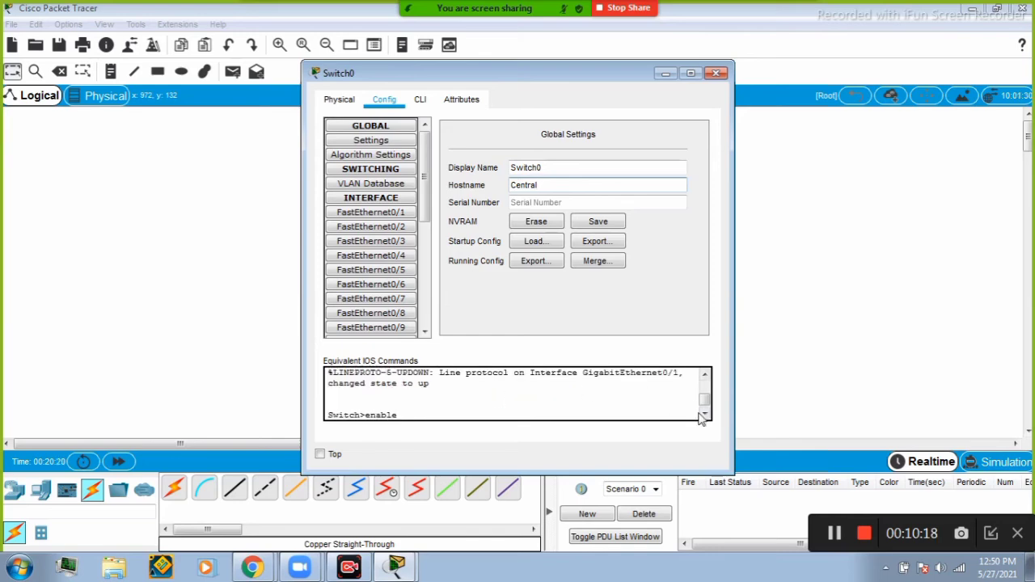
scroll(703, 417, down, 2)
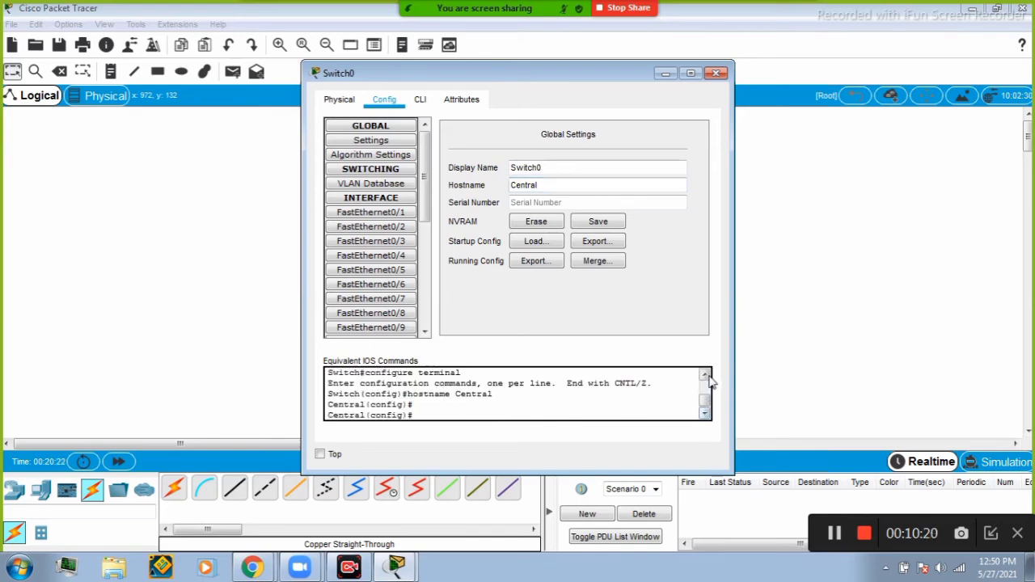
click(704, 374)
click(705, 413)
click(704, 413)
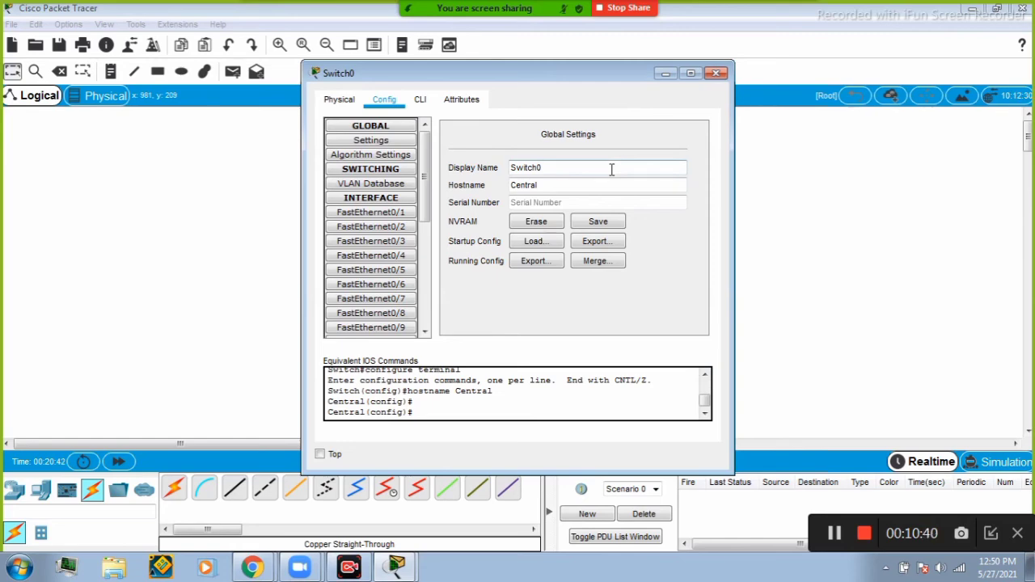
Select interface FastEthernet0/1 in the switch configuration, enlarge the window to examine its settings, then close it.
click(387, 216)
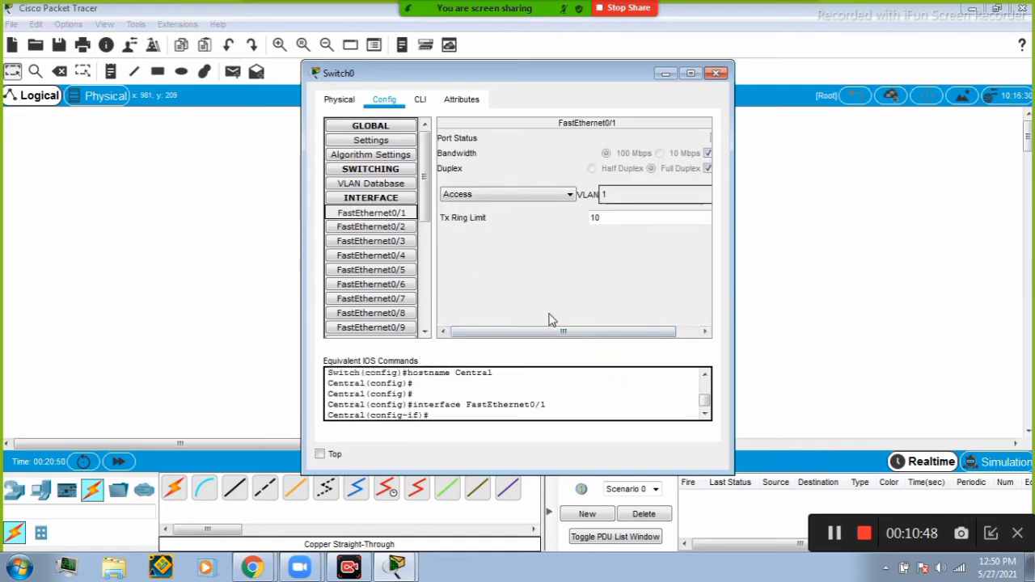
drag(559, 338, 534, 339)
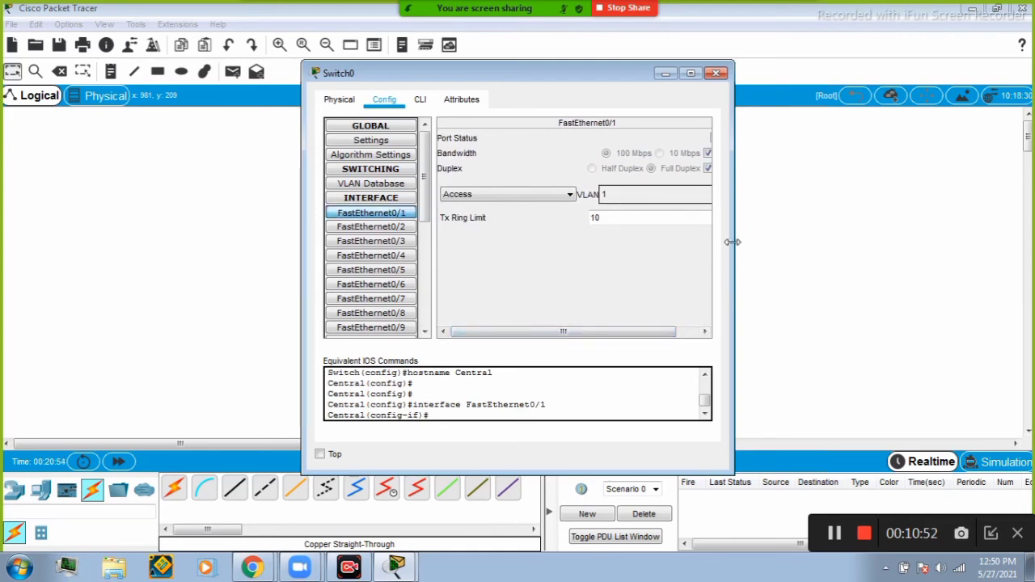
drag(733, 241, 797, 235)
scroll(617, 416, up, 2)
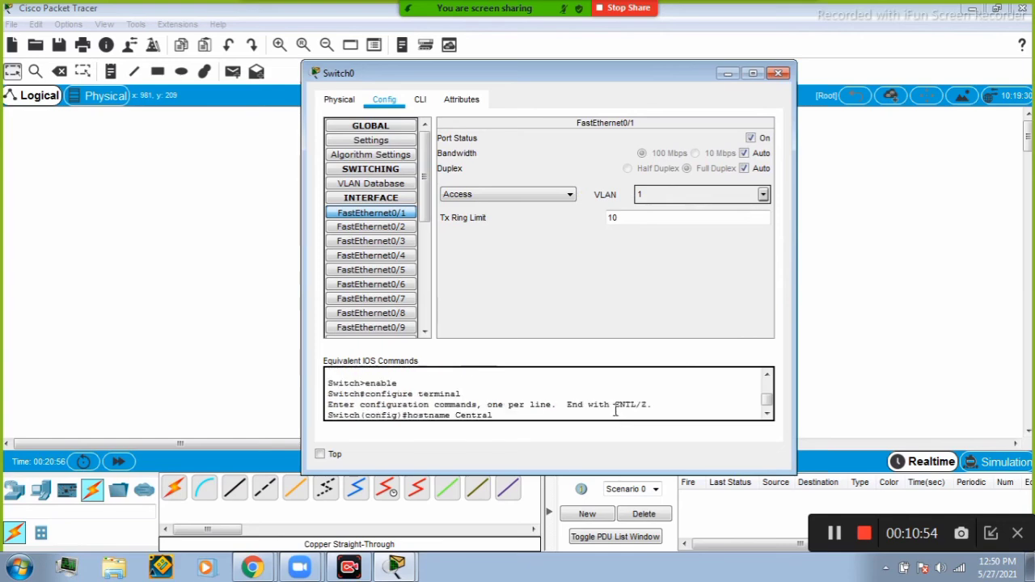
scroll(615, 414, down, 2)
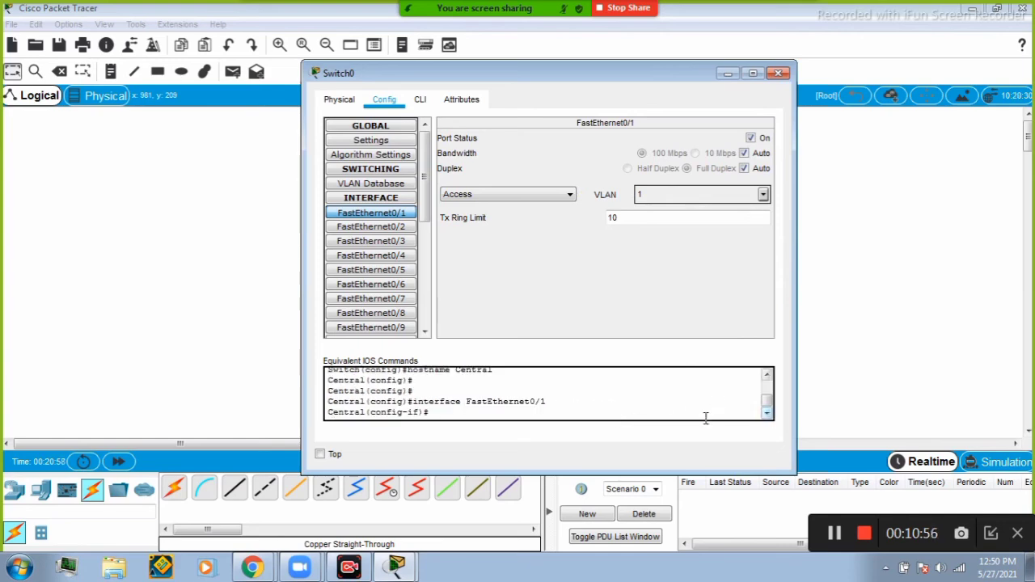
drag(693, 471, 694, 513)
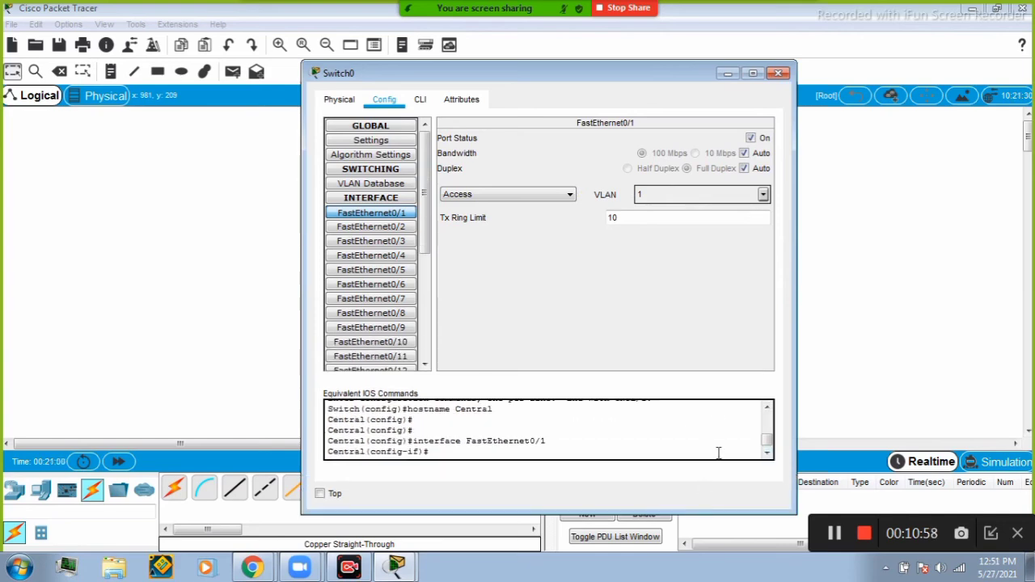
scroll(770, 416, up, 1)
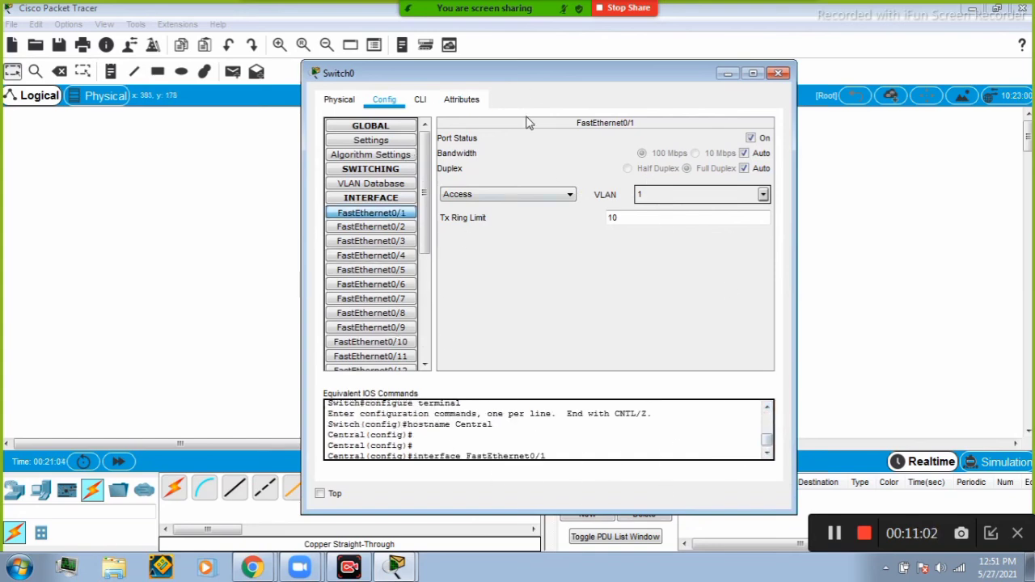
click(768, 455)
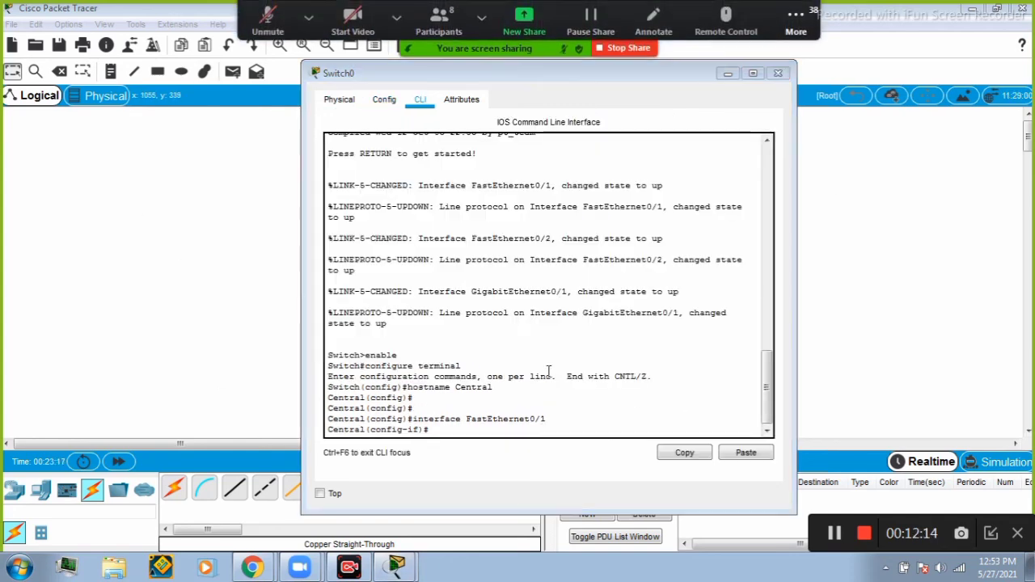
click(777, 74)
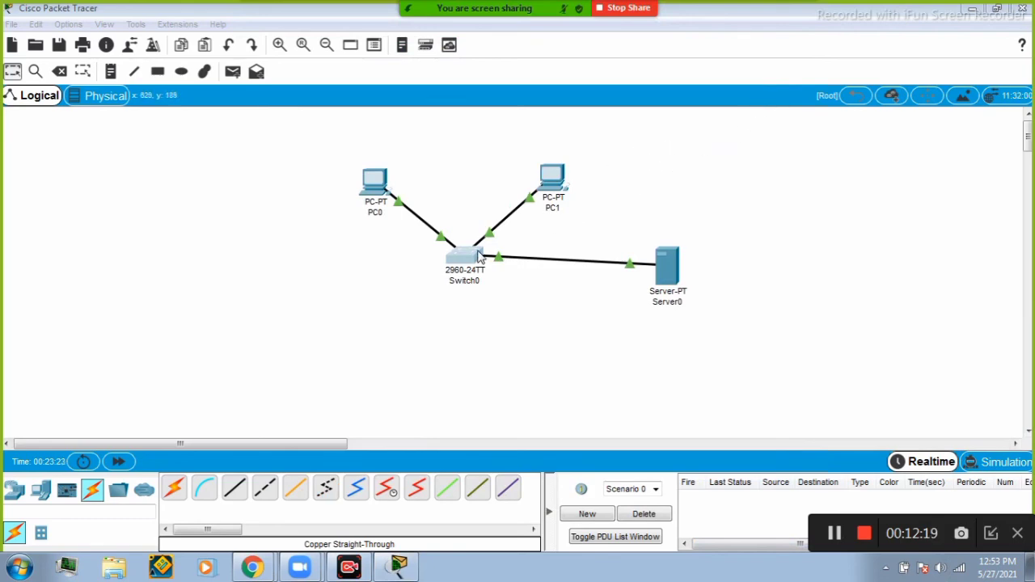
Reopen the switch's CLI, enter shutdown for interface FastEthernet0/1, and close the switch window.
click(479, 257)
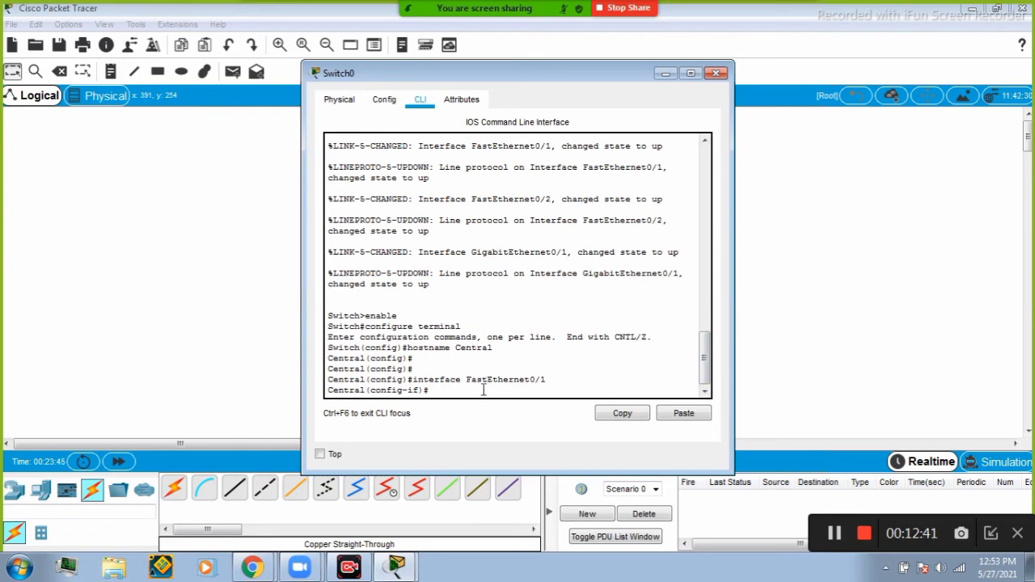
text(shutdown)
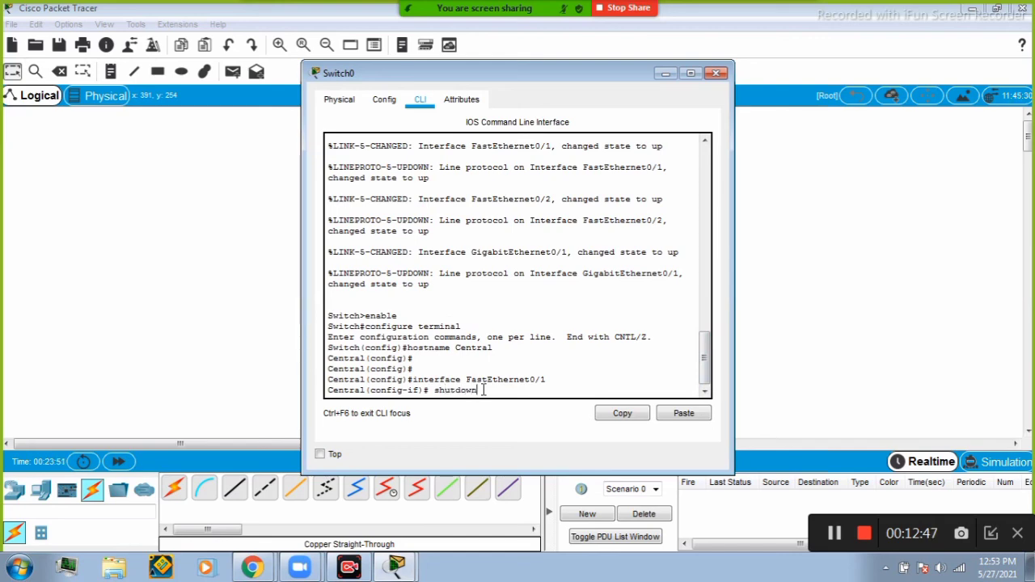
key(Return)
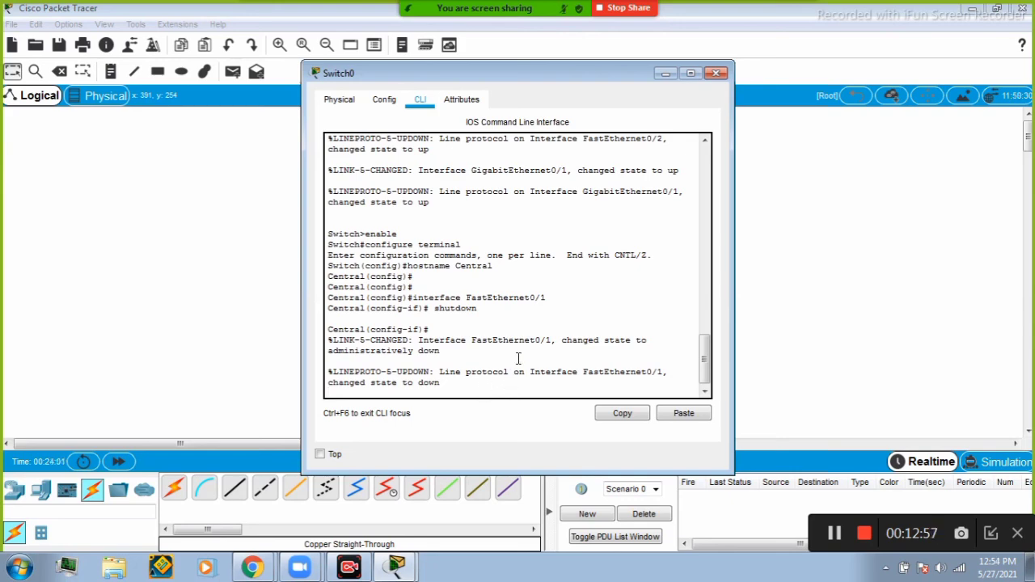
click(715, 74)
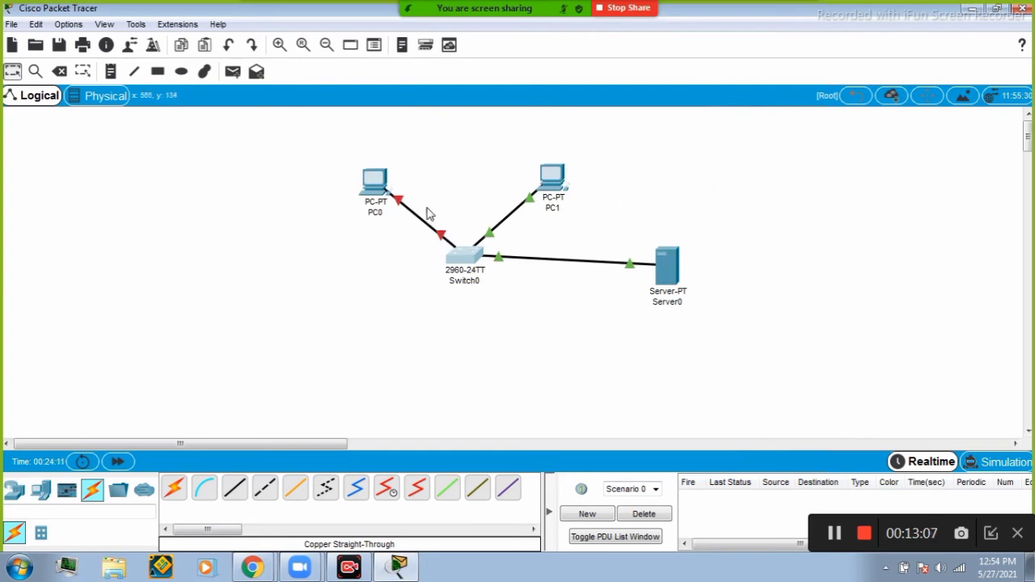
mouse_move(398, 202)
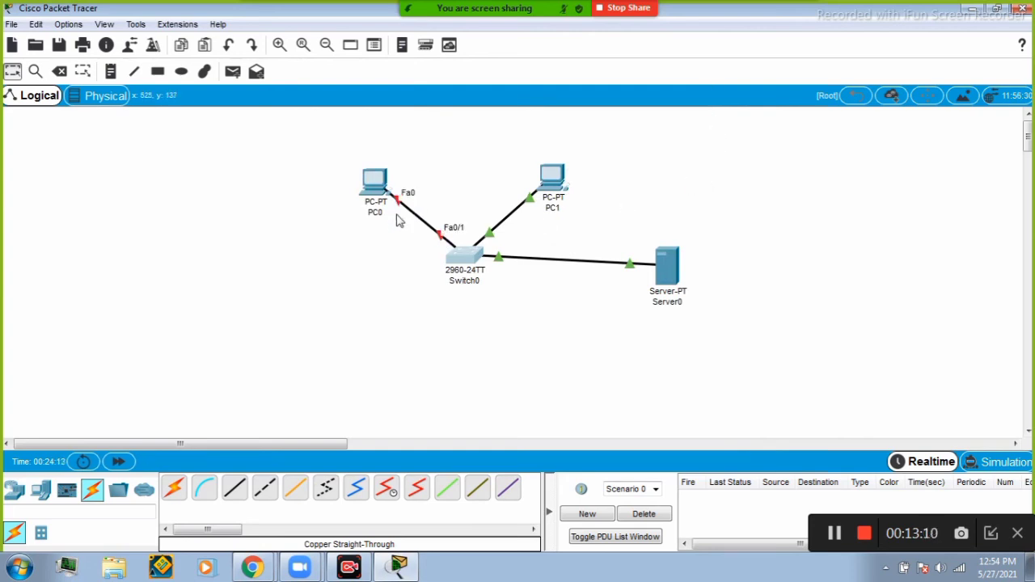